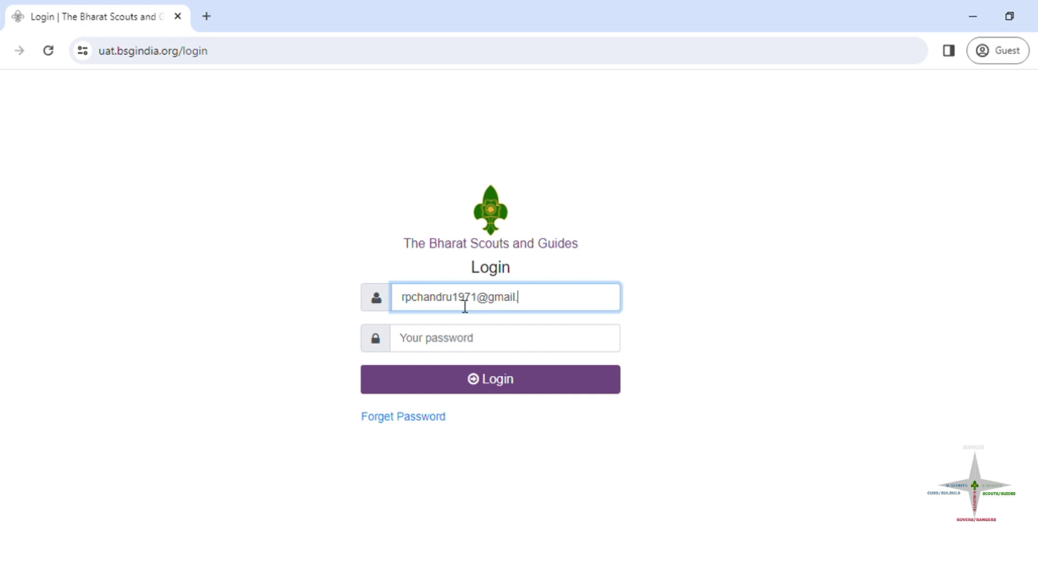
# Step: Sign in with the account password to reach the Premier Scout Group dashboard
pyautogui.click(459, 350)
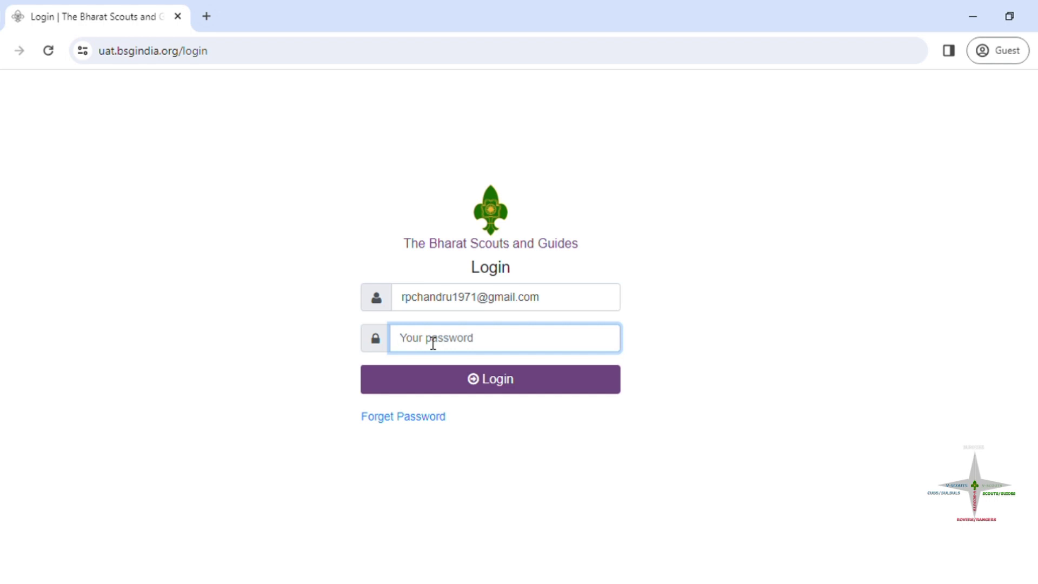
pyautogui.write('••••••••••••••••••••')
pyautogui.click(492, 380)
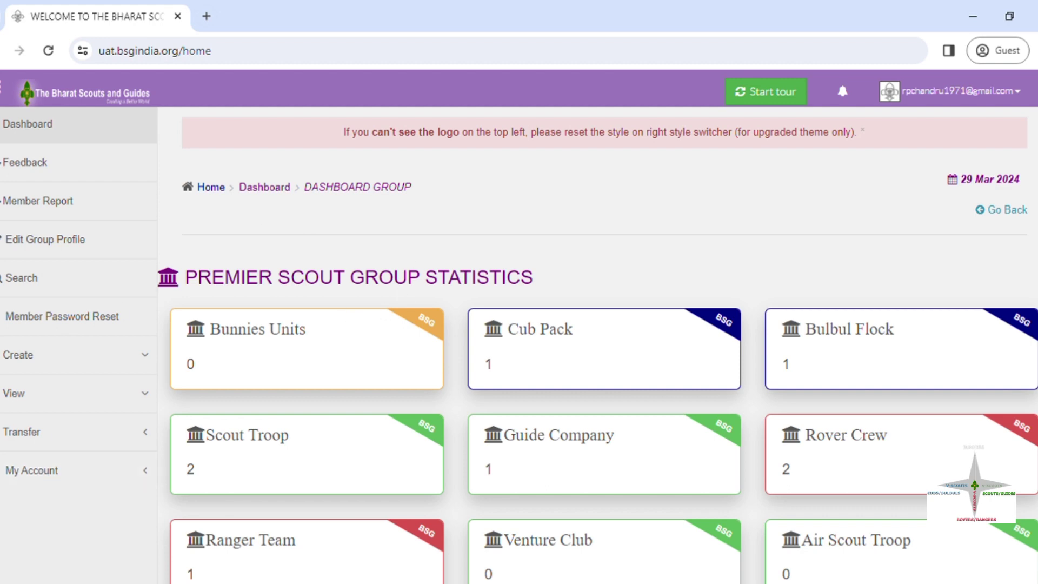
pyautogui.scroll(-1, 598, 345)
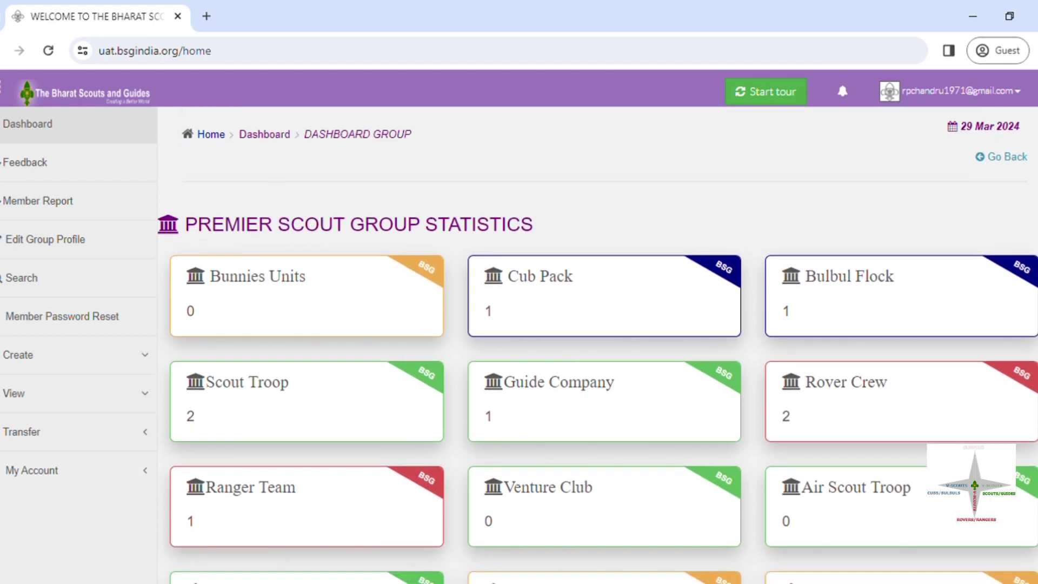
pyautogui.scroll(-1, 598, 344)
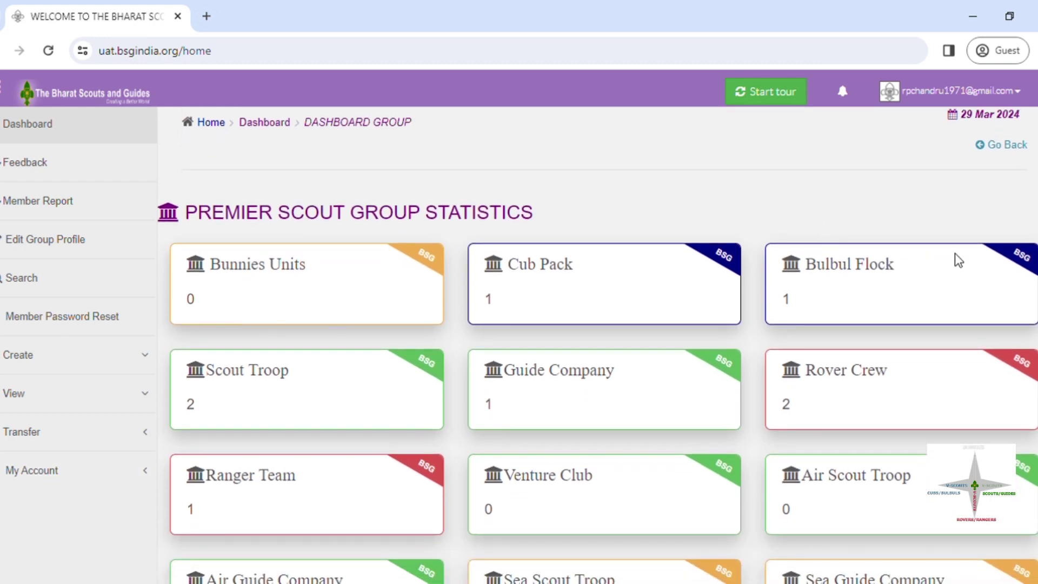
pyautogui.scroll(-2, 597, 345)
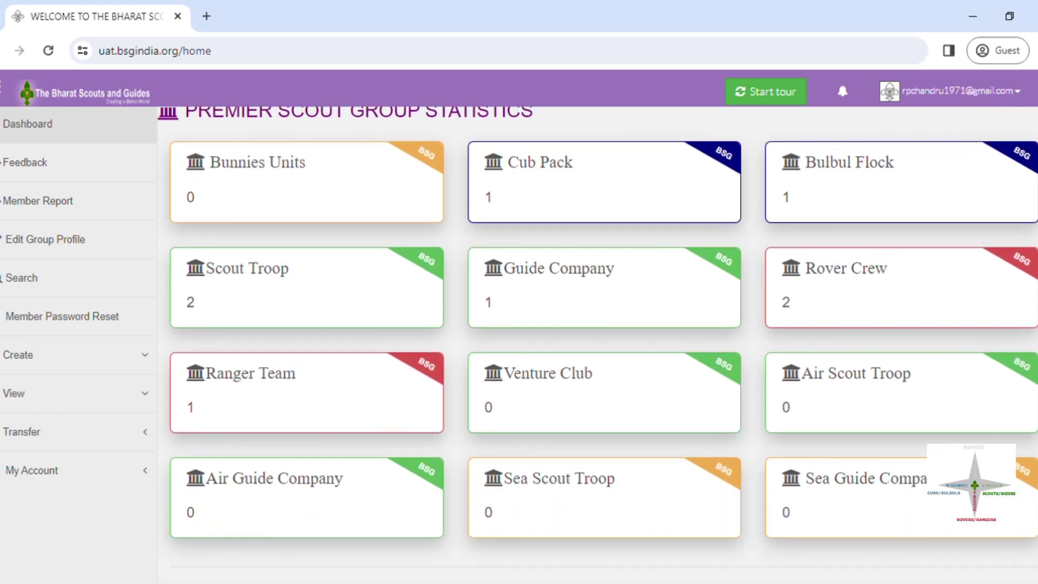
pyautogui.scroll(-1, 597, 344)
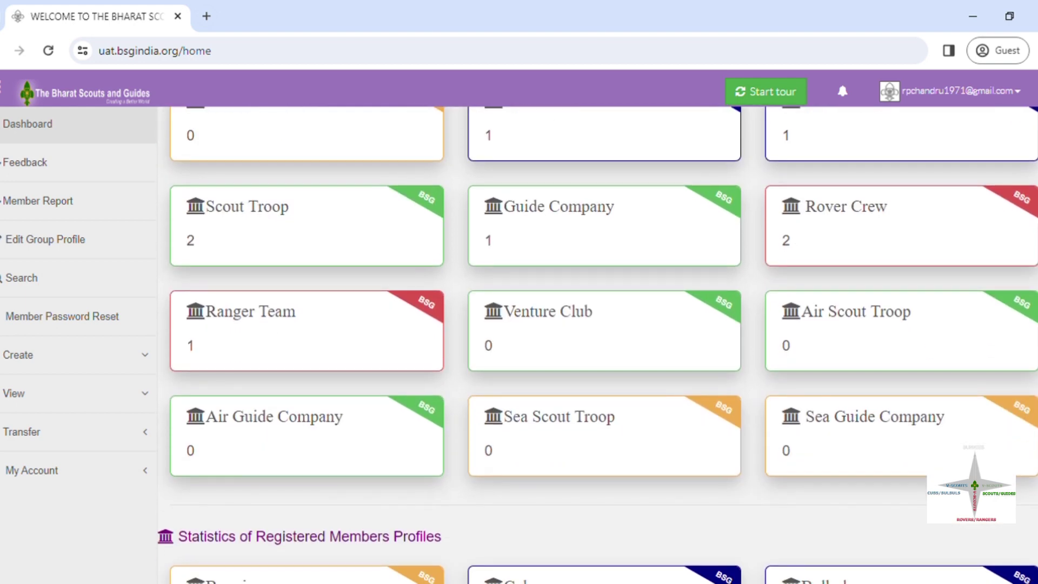
pyautogui.scroll(3, 1036, 246)
pyautogui.scroll(-2, 1036, 246)
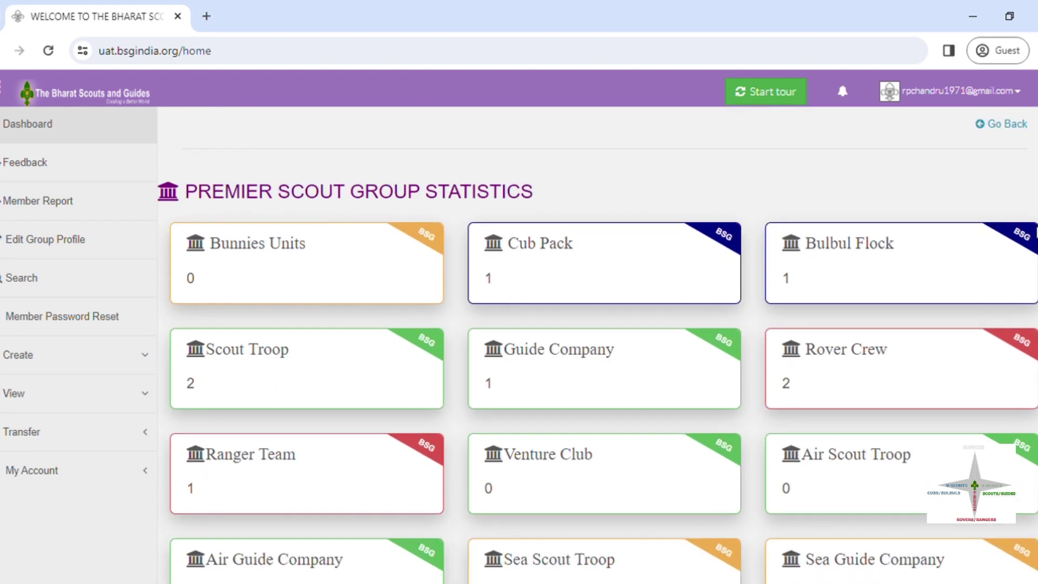
pyautogui.moveTo(1036, 247); pyautogui.dragTo(1036, 252)
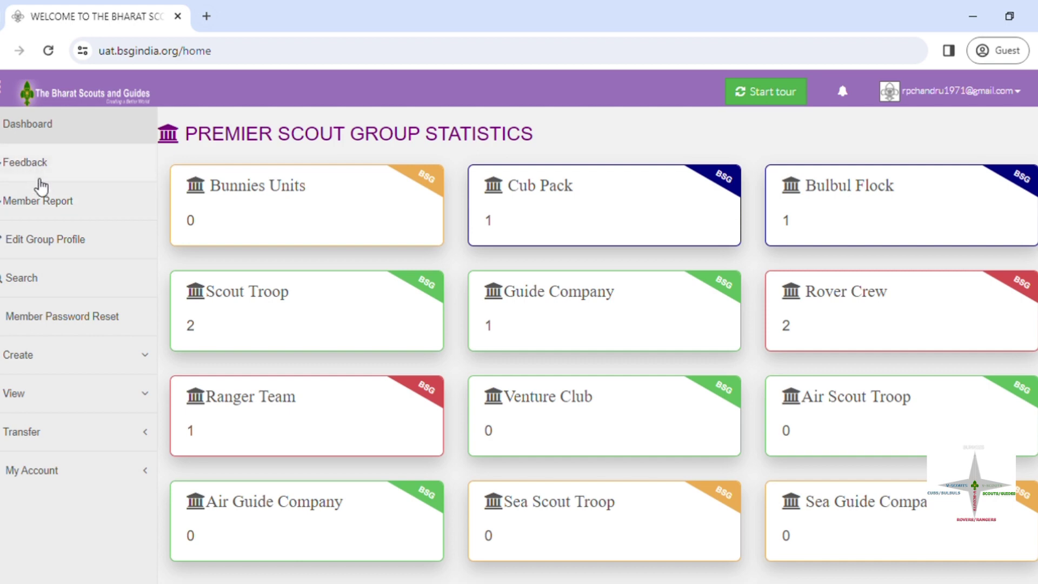
# Step: Look at the Member Report and Edit Group Profile pages, ending on Member Password Reset
pyautogui.click(45, 212)
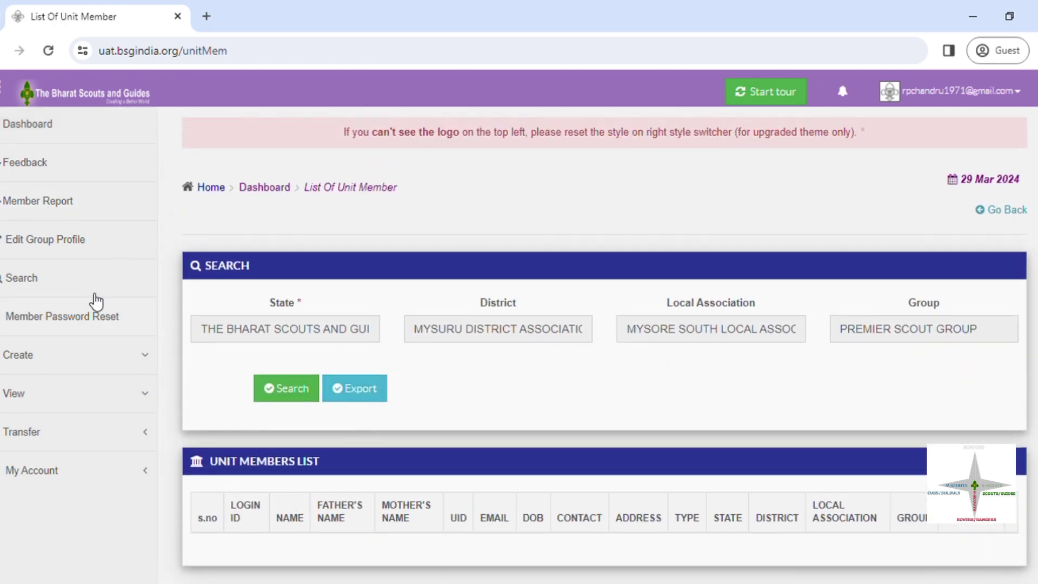
pyautogui.click(60, 248)
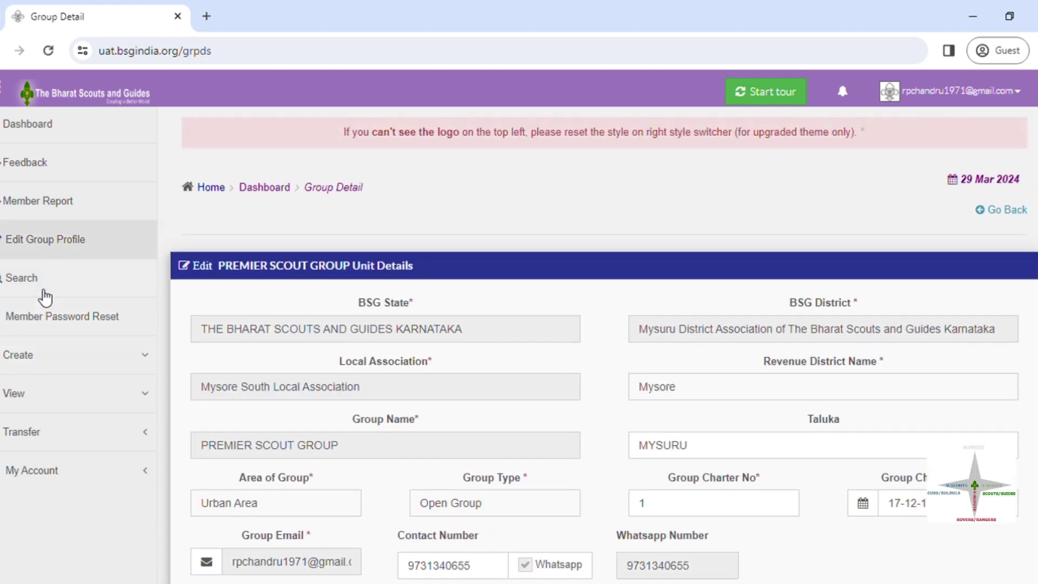
pyautogui.click(52, 324)
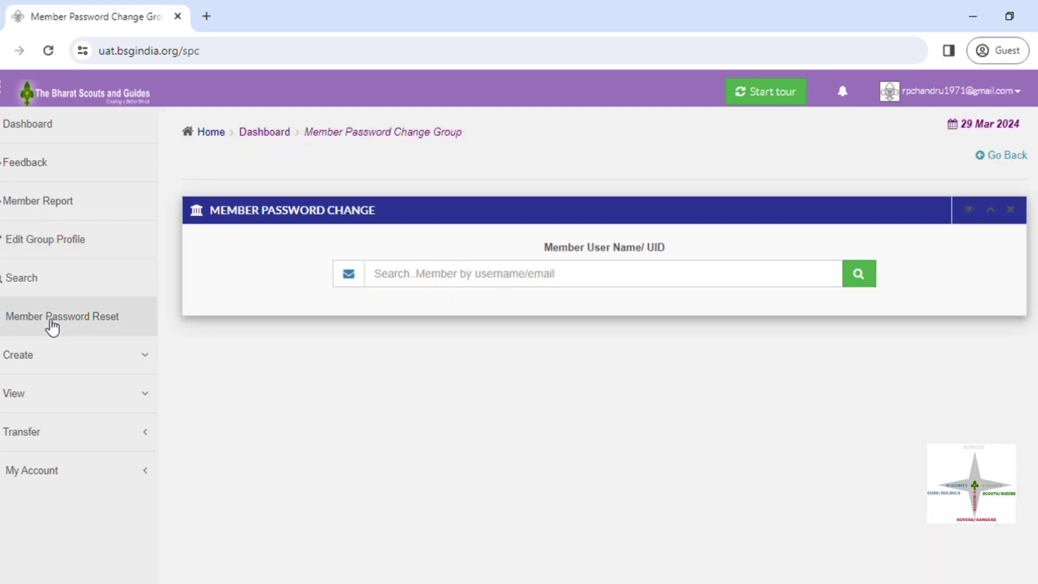
pyautogui.click(52, 359)
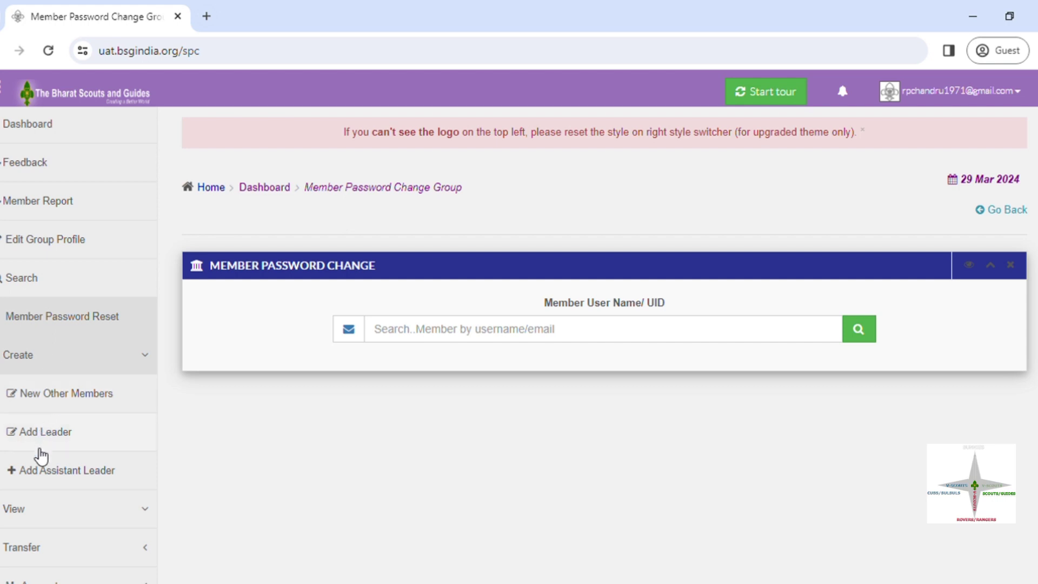
pyautogui.click(118, 360)
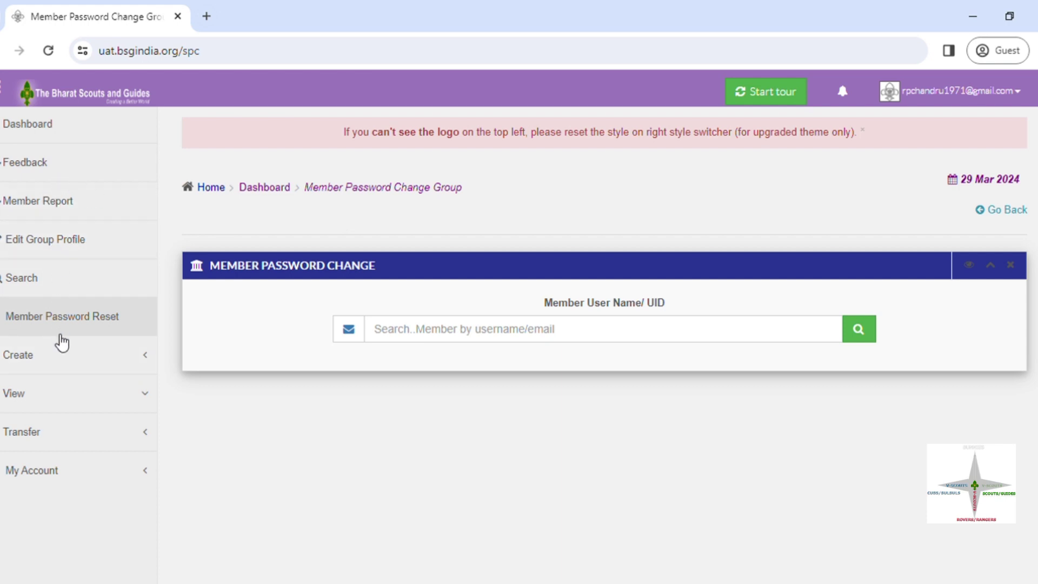
# Step: Scroll through the New Other Members form, then bring up the Add Unit Leader form
pyautogui.click(55, 371)
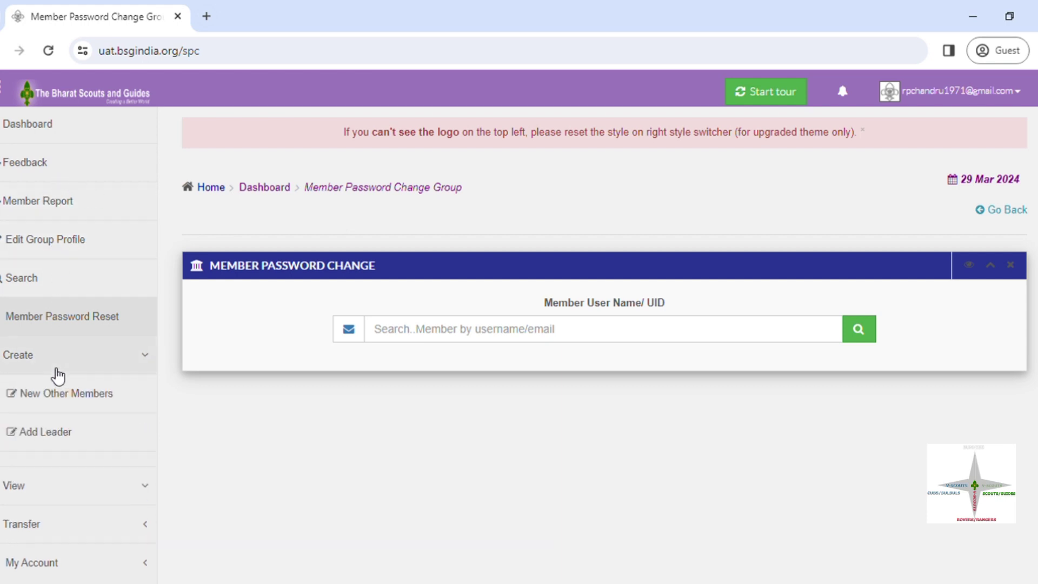
pyautogui.click(58, 400)
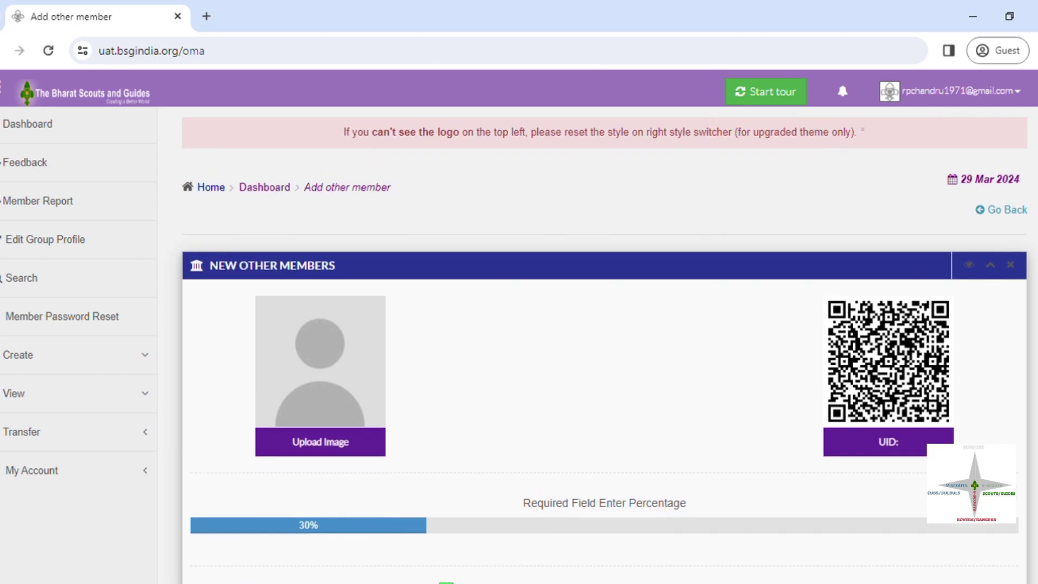
pyautogui.scroll(-4, 604, 346)
pyautogui.scroll(-6, 457, 302)
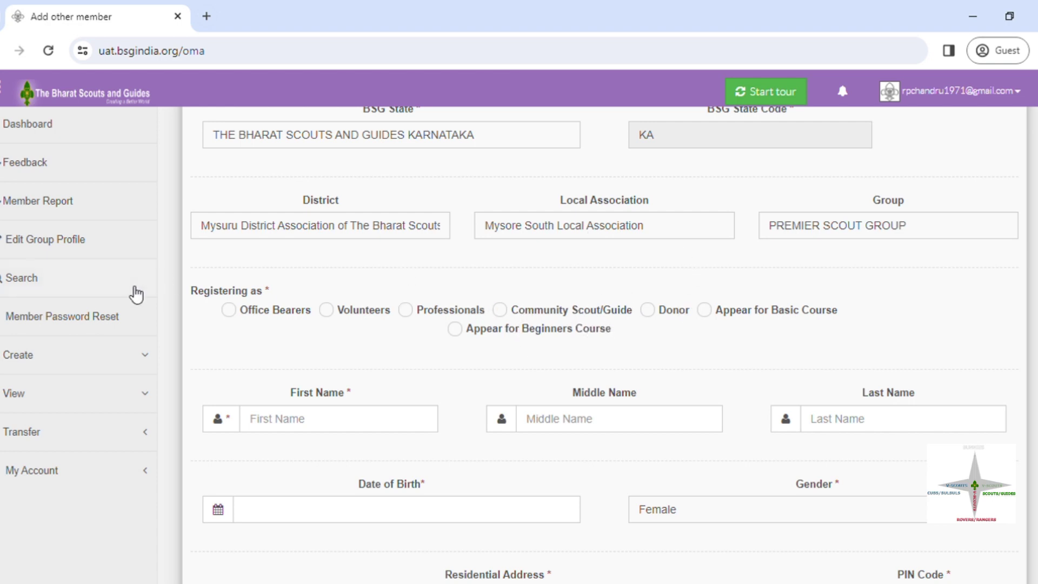
pyautogui.click(116, 361)
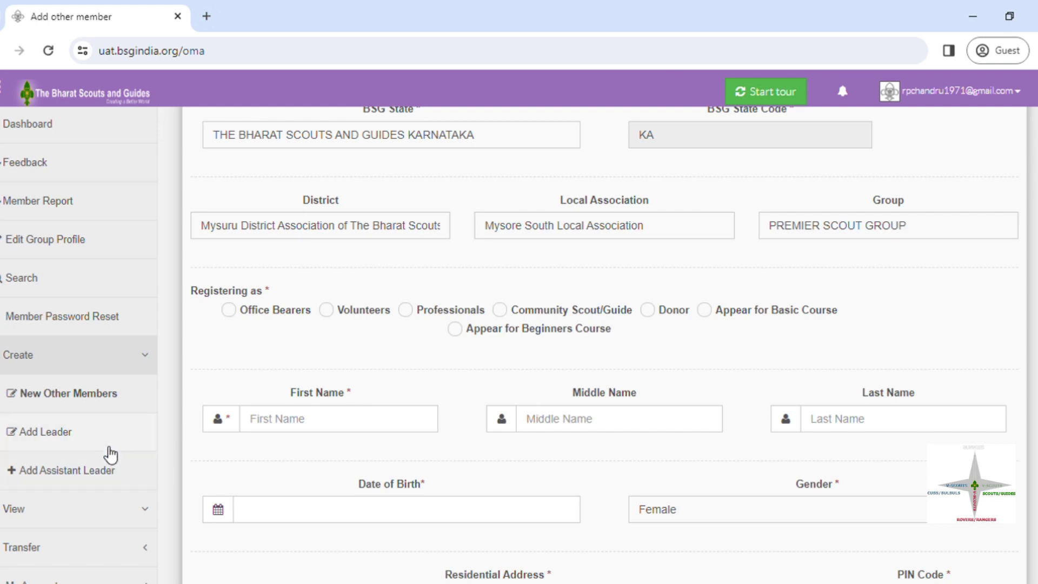
pyautogui.click(69, 441)
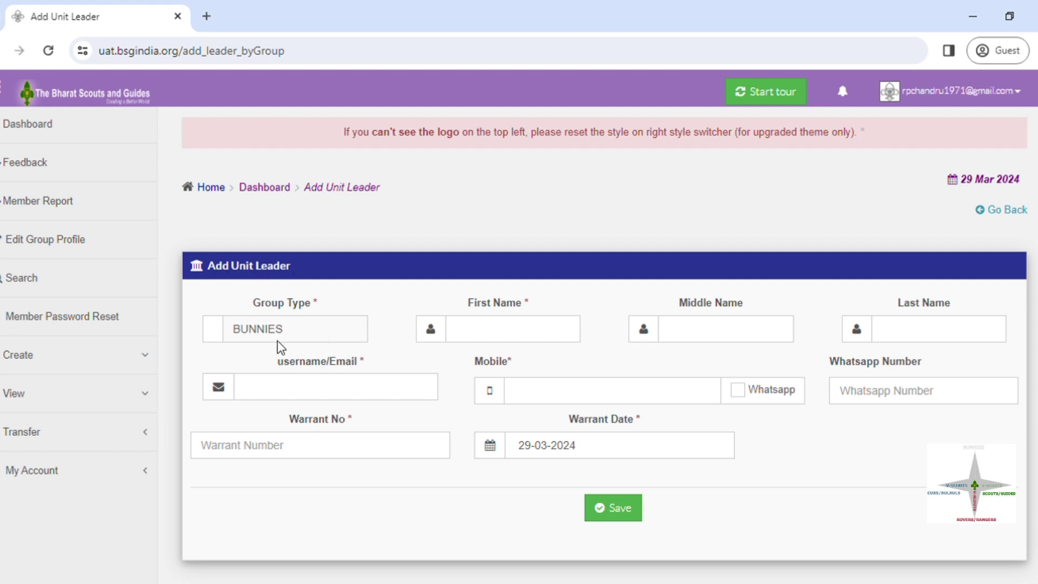
# Step: Set the group type to SCOUT TROOP and enter the leader's first, middle and last names
pyautogui.click(295, 338)
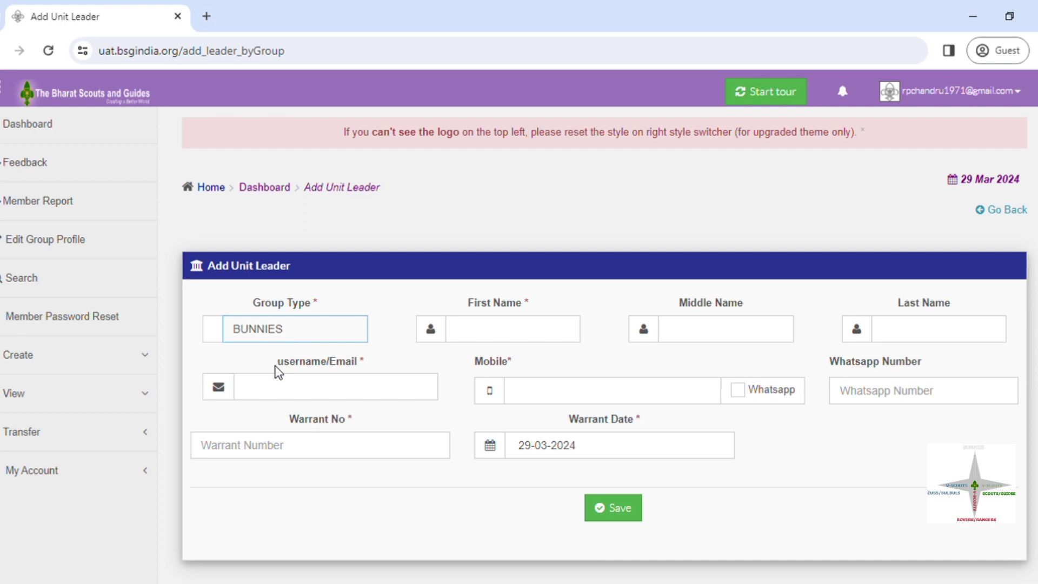
pyautogui.press('Down')
pyautogui.press('Down')
pyautogui.press('Up')
pyautogui.click(500, 333)
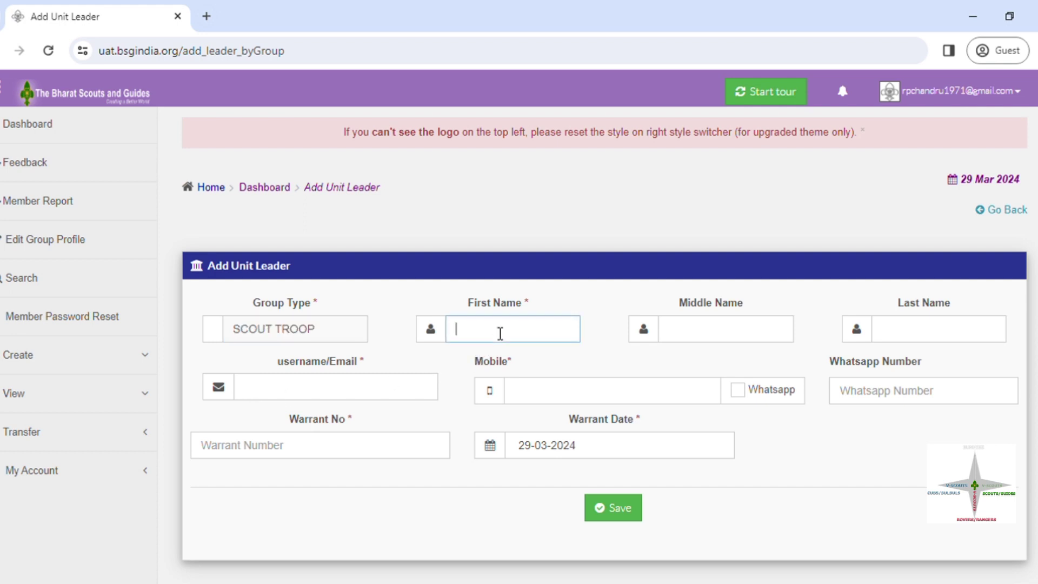
pyautogui.write('Xyz')
pyautogui.click(731, 338)
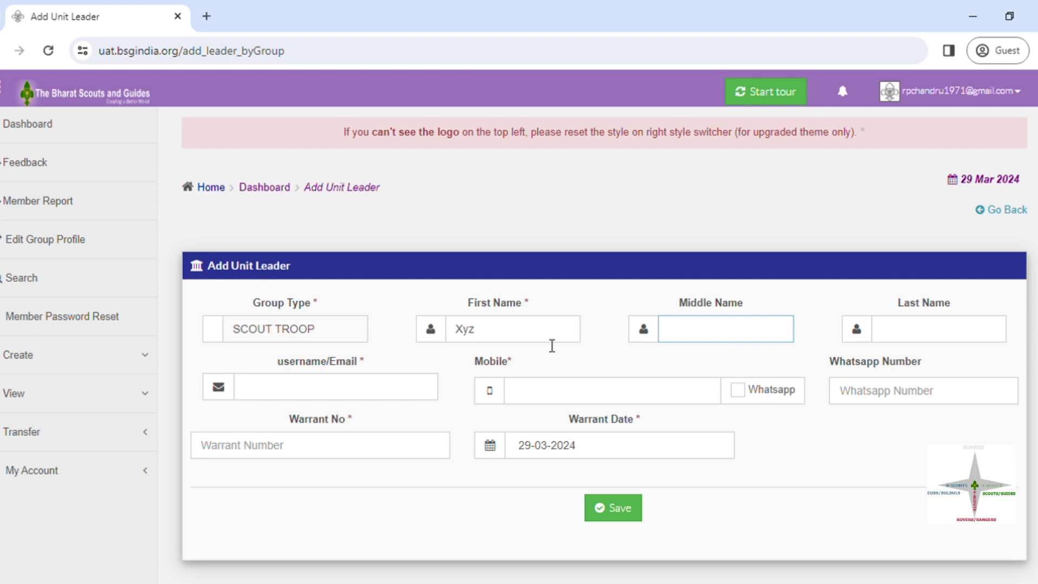
pyautogui.write('m')
pyautogui.click(903, 342)
pyautogui.write('k')
# Step: Fill in the leader's e-mail and mobile number, and warrant number 1234
pyautogui.click(373, 395)
pyautogui.write('utututl')
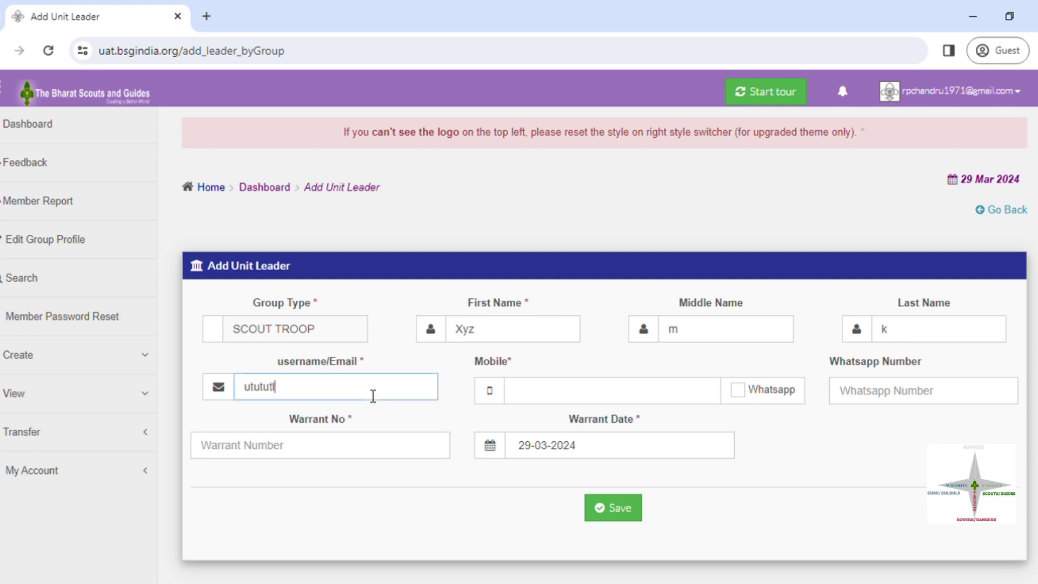
pyautogui.press('BackSpace')
pyautogui.press('BackSpace')
pyautogui.press('BackSpace')
pyautogui.press('BackSpace')
pyautogui.press('BackSpace')
pyautogui.press('BackSpace')
pyautogui.press('BackSpace')
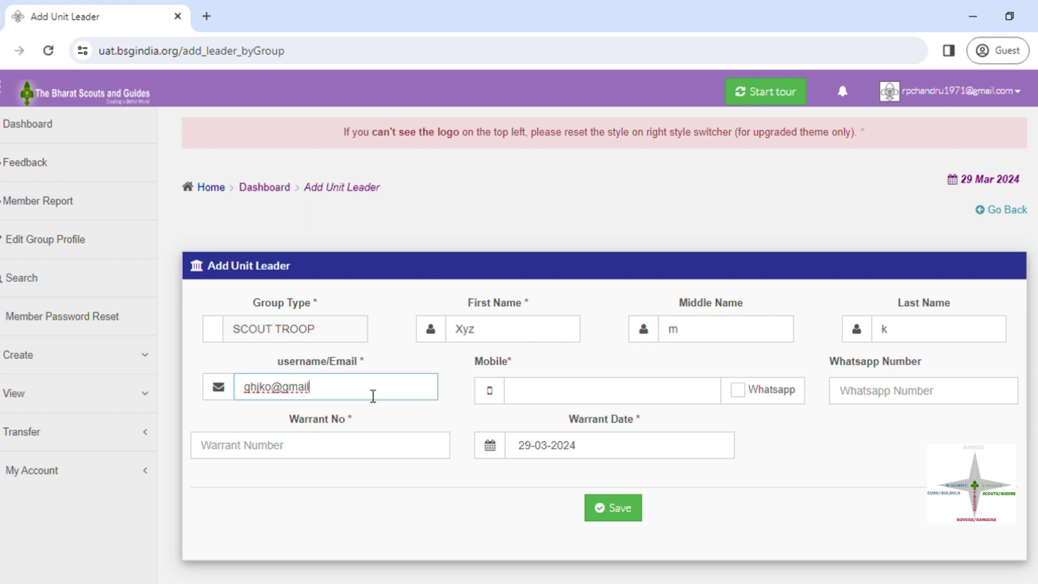
pyautogui.click(531, 400)
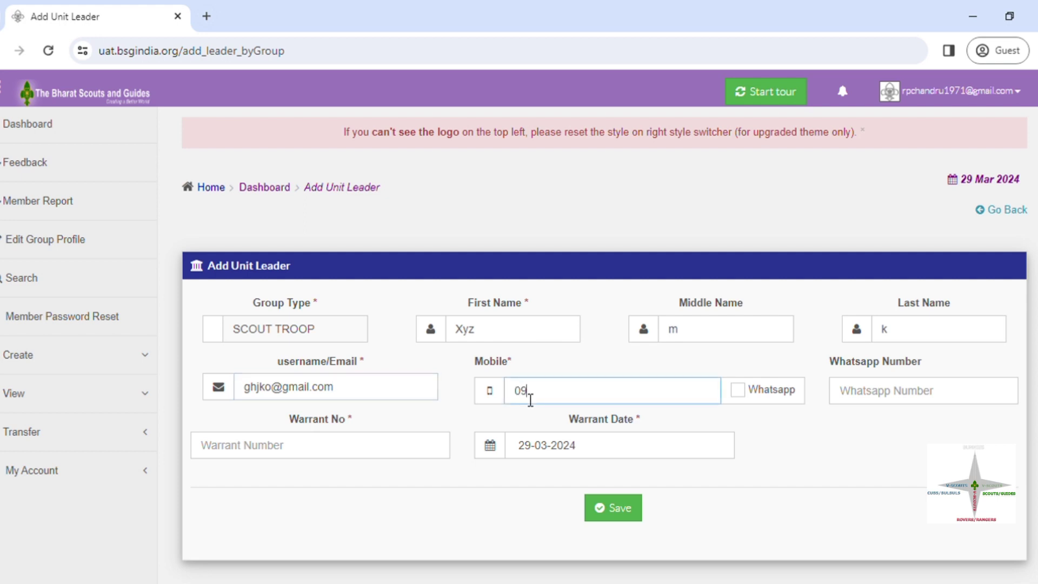
pyautogui.click(373, 455)
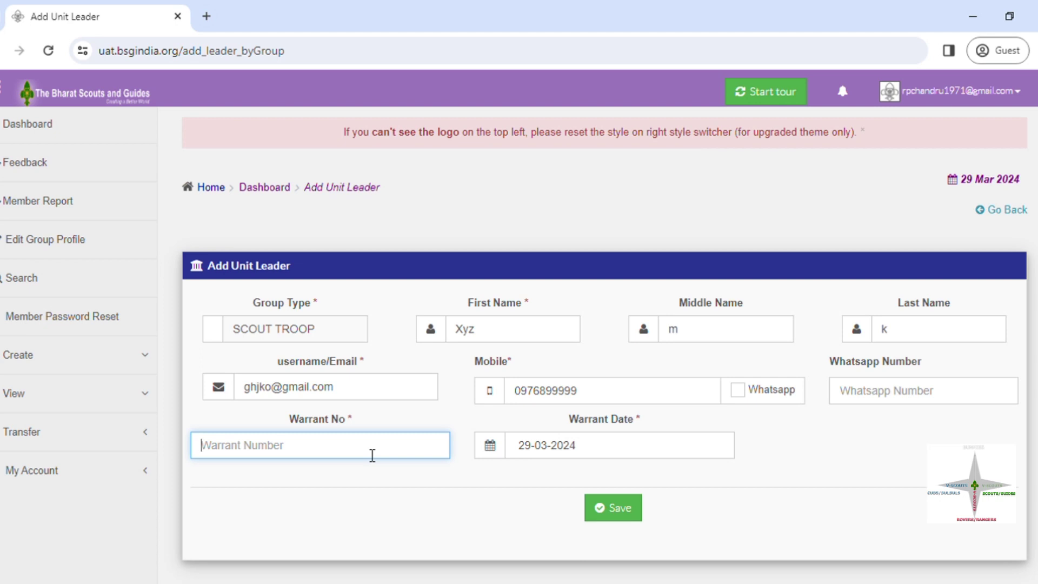
pyautogui.write('1234')
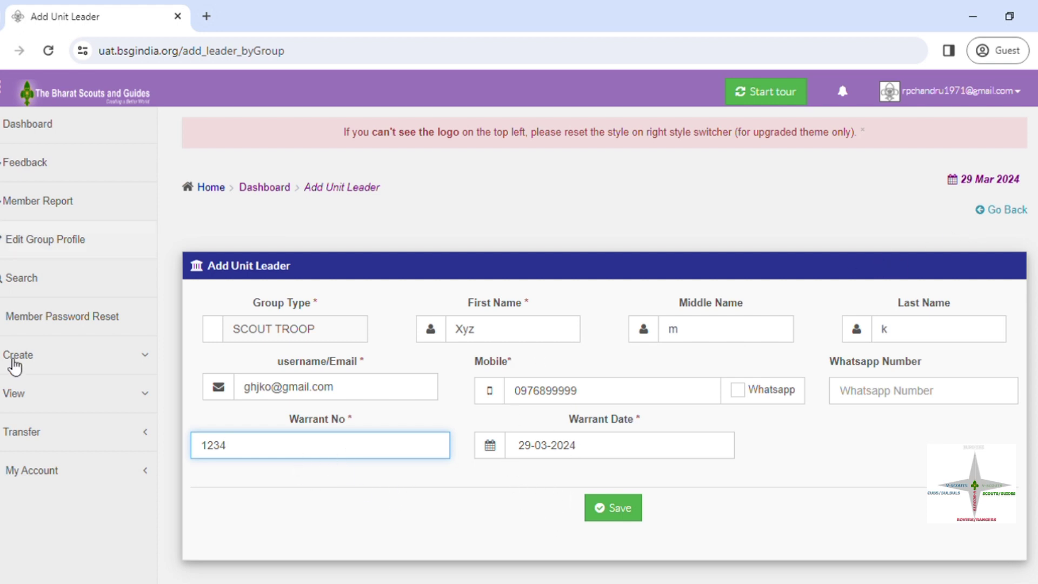
# Step: Open the Unit Leaders List and scroll through all 8 leaders
pyautogui.click(70, 403)
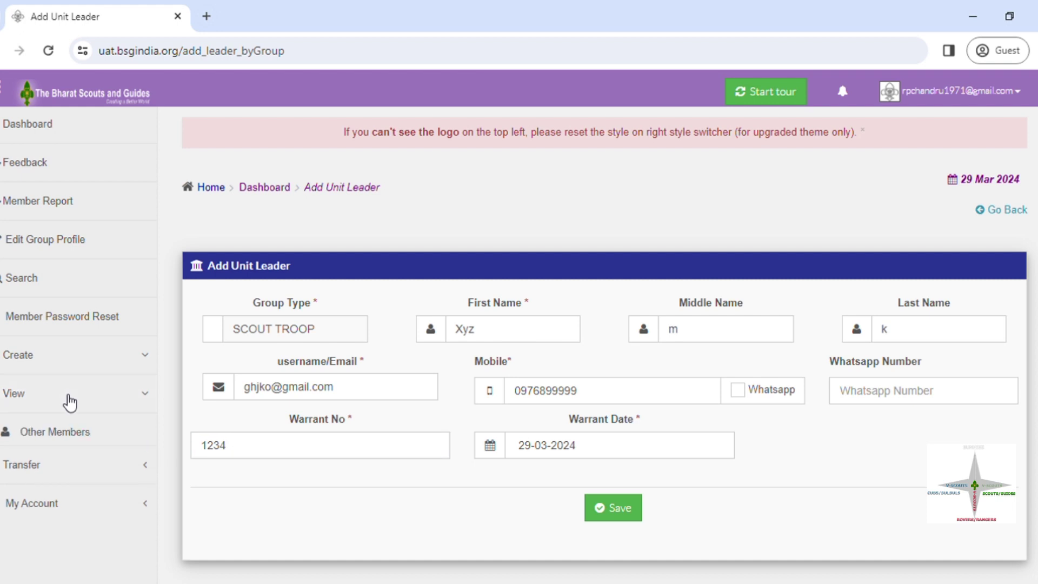
pyautogui.click(47, 474)
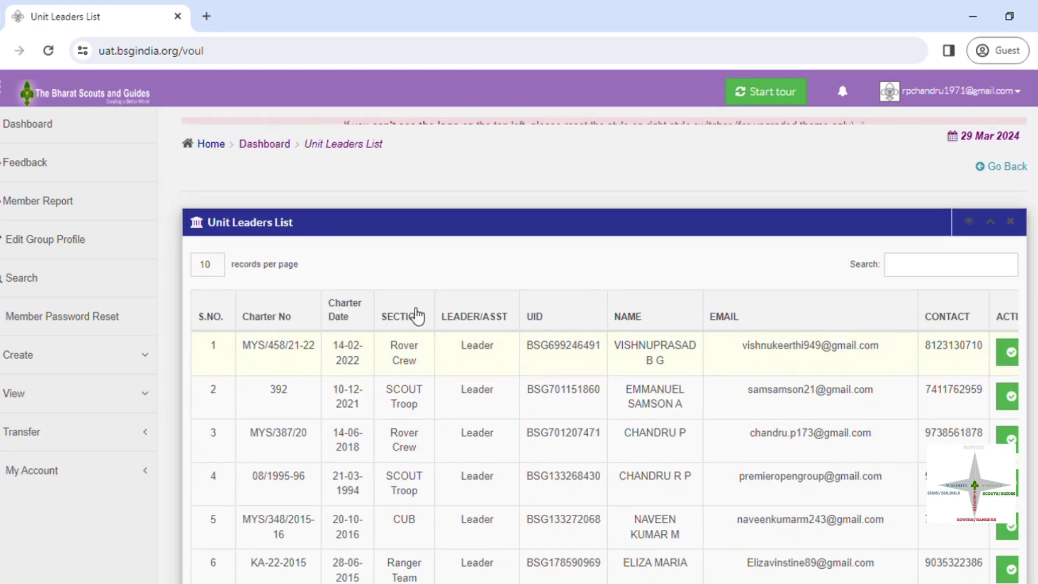
pyautogui.scroll(-4, 604, 347)
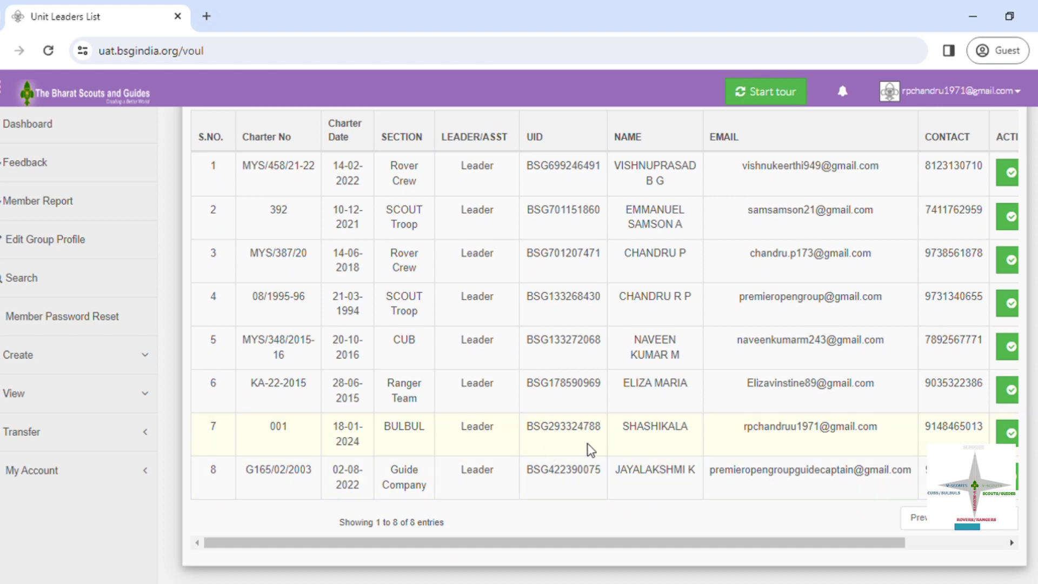
pyautogui.scroll(2, 1036, 352)
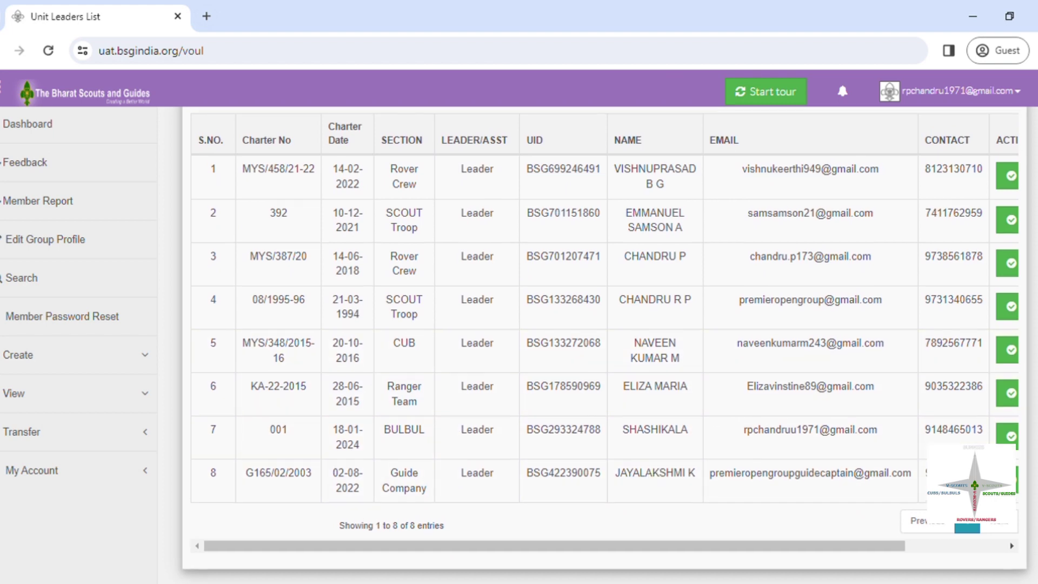
pyautogui.scroll(-2, 605, 345)
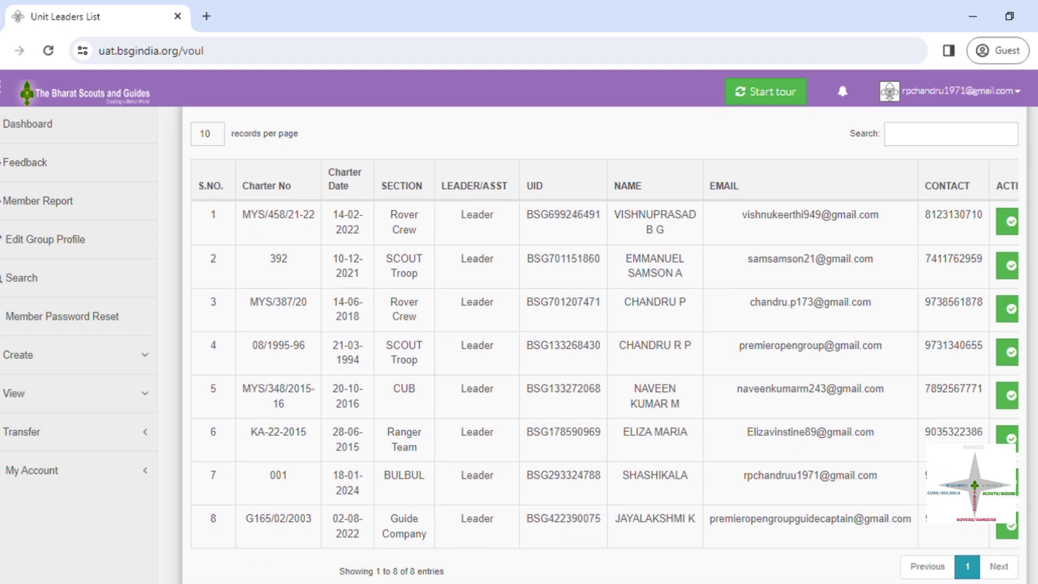
pyautogui.scroll(1, 605, 345)
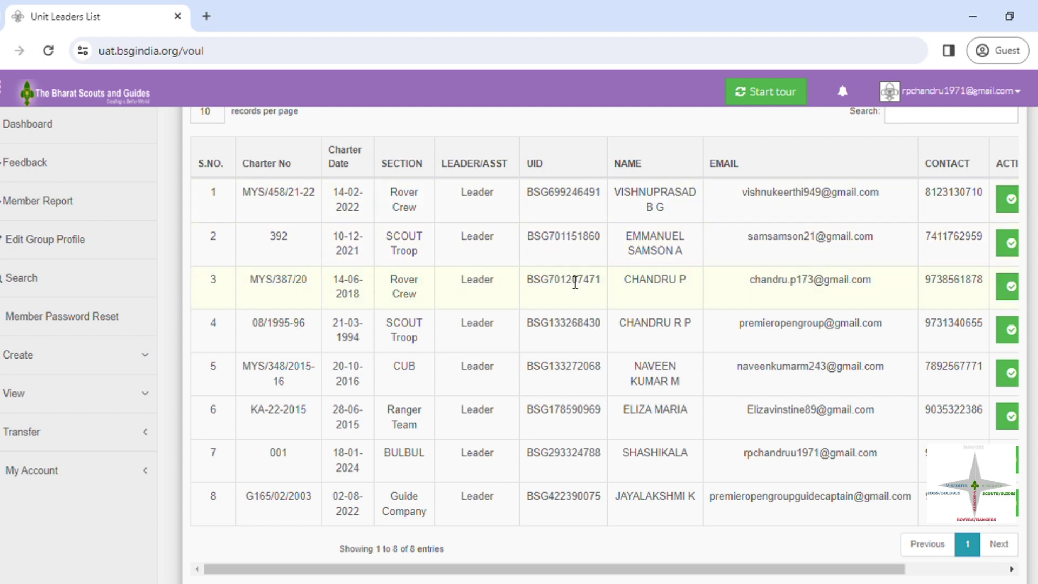
# Step: Scroll the table sideways to the Action and Status columns and edit the first leader
pyautogui.click(91, 411)
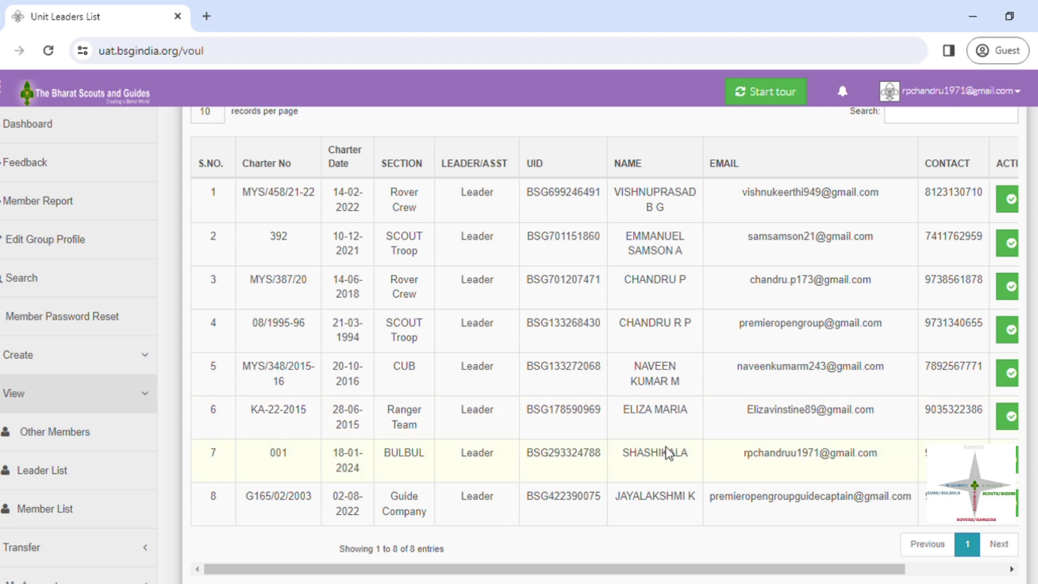
pyautogui.hscroll(5, 669, 453)
pyautogui.hscroll(-5, 669, 454)
pyautogui.hscroll(5, 669, 453)
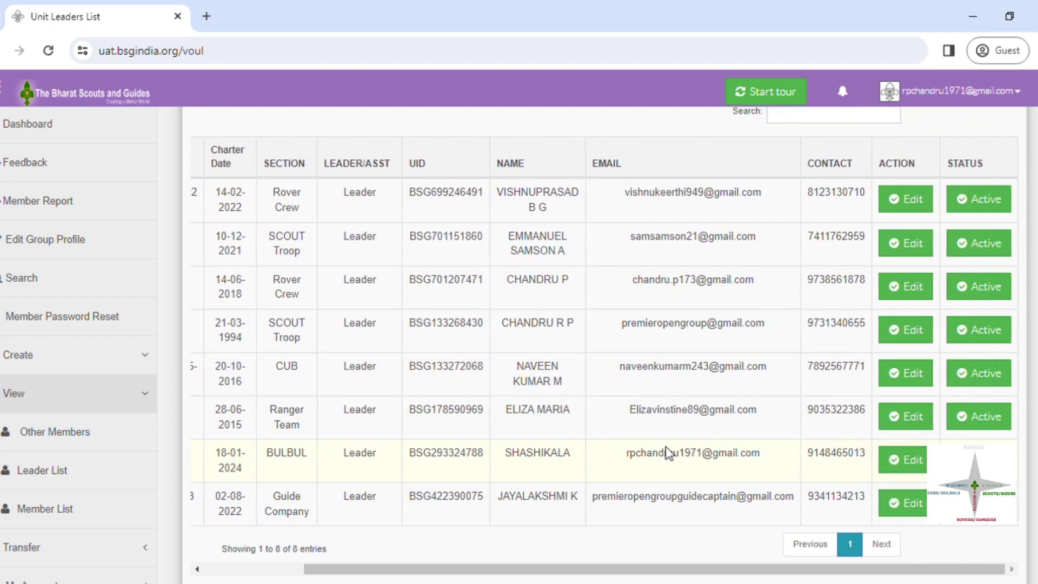
pyautogui.hscroll(-5, 669, 453)
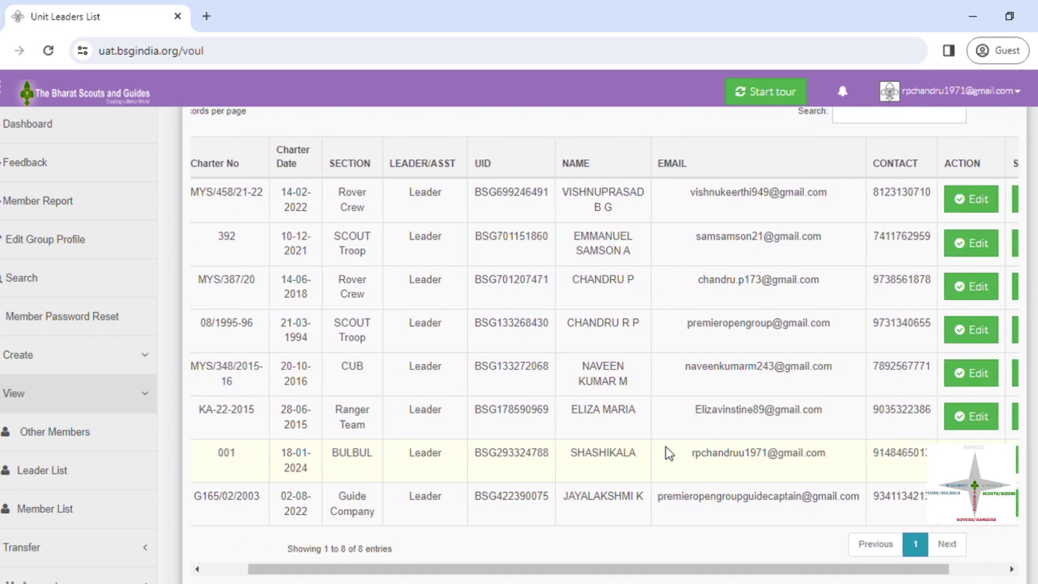
pyautogui.hscroll(3, 671, 454)
pyautogui.click(956, 199)
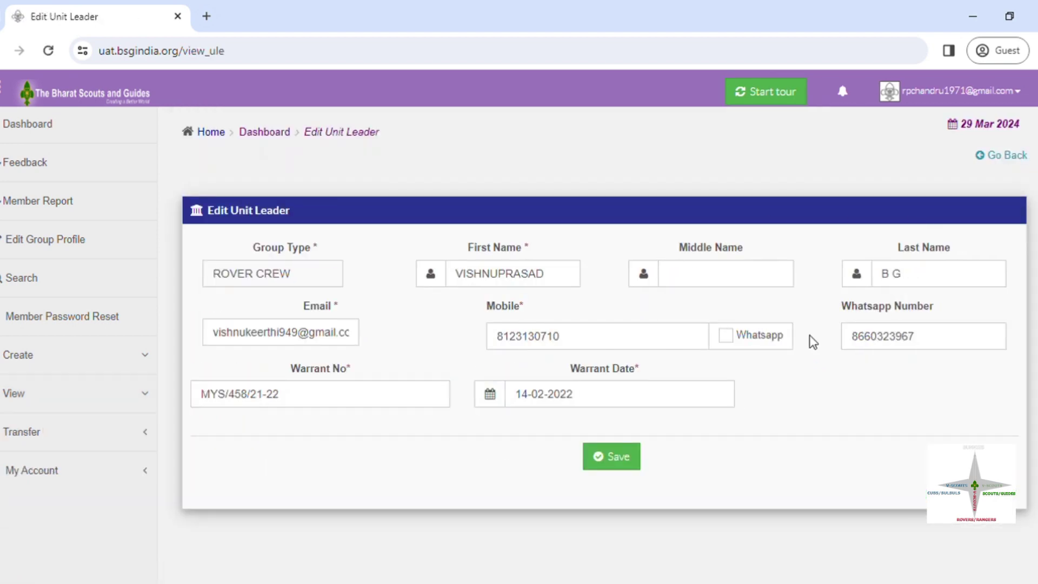
# Step: Replace the Rover Crew leader's mobile number, reuse it as WhatsApp number, and save
pyautogui.scroll(-1, 817, 344)
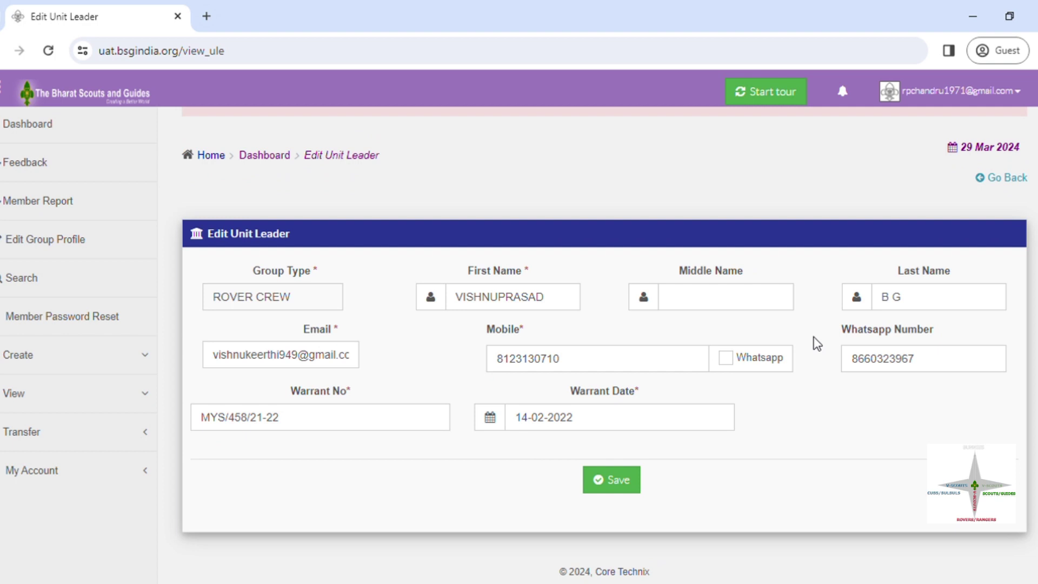
pyautogui.click(935, 370)
pyautogui.press('BackSpace')
pyautogui.press('BackSpace')
pyautogui.press('BackSpace')
pyautogui.press('BackSpace')
pyautogui.press('BackSpace')
pyautogui.press('BackSpace')
pyautogui.press('BackSpace')
pyautogui.press('BackSpace')
pyautogui.press('BackSpace')
pyautogui.press('BackSpace')
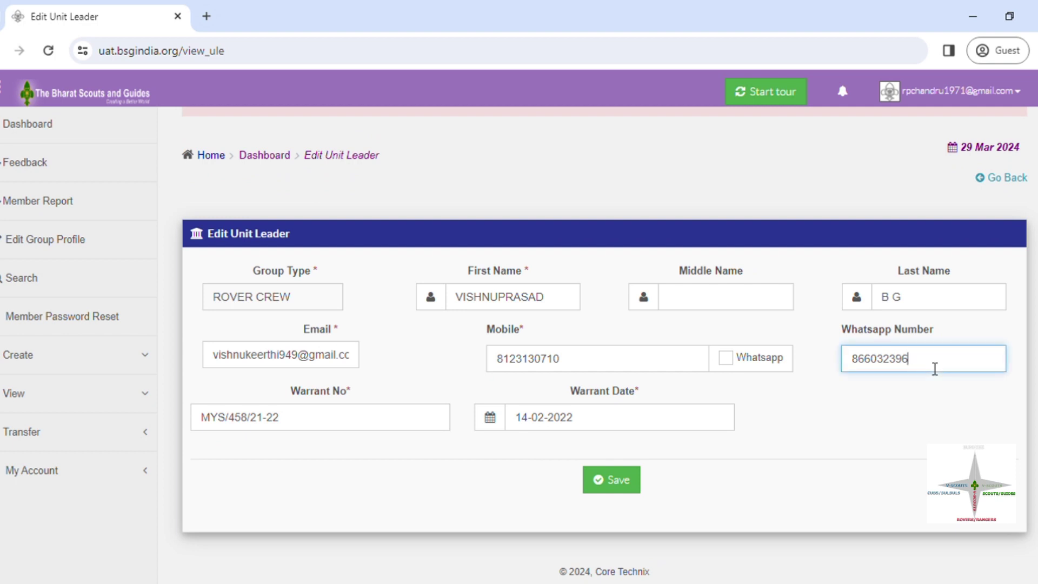
pyautogui.click(601, 373)
pyautogui.press('BackSpace')
pyautogui.press('BackSpace')
pyautogui.press('BackSpace')
pyautogui.press('BackSpace')
pyautogui.press('BackSpace')
pyautogui.press('BackSpace')
pyautogui.press('BackSpace')
pyautogui.press('BackSpace')
pyautogui.press('BackSpace')
pyautogui.press('BackSpace')
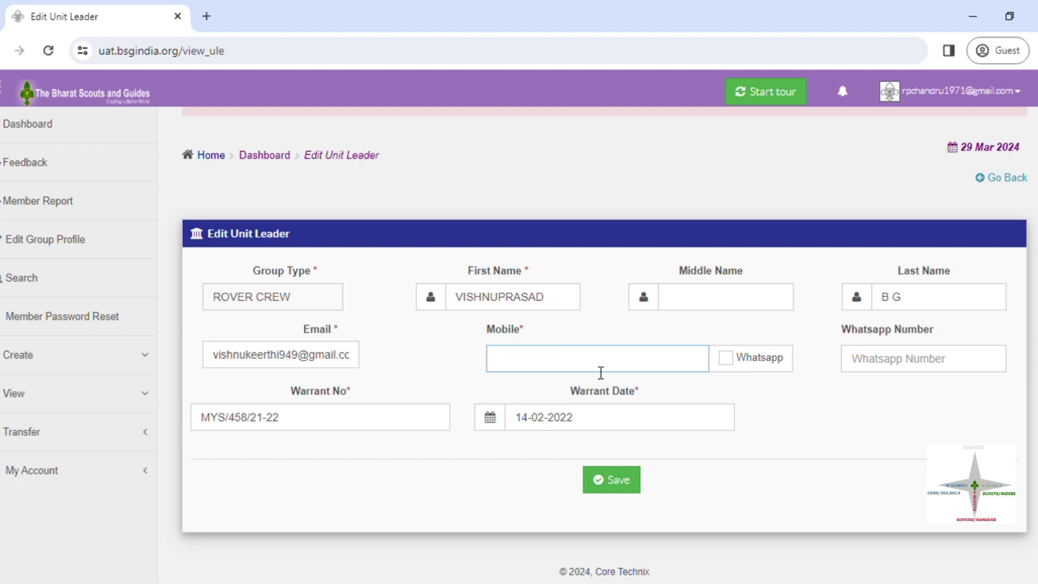
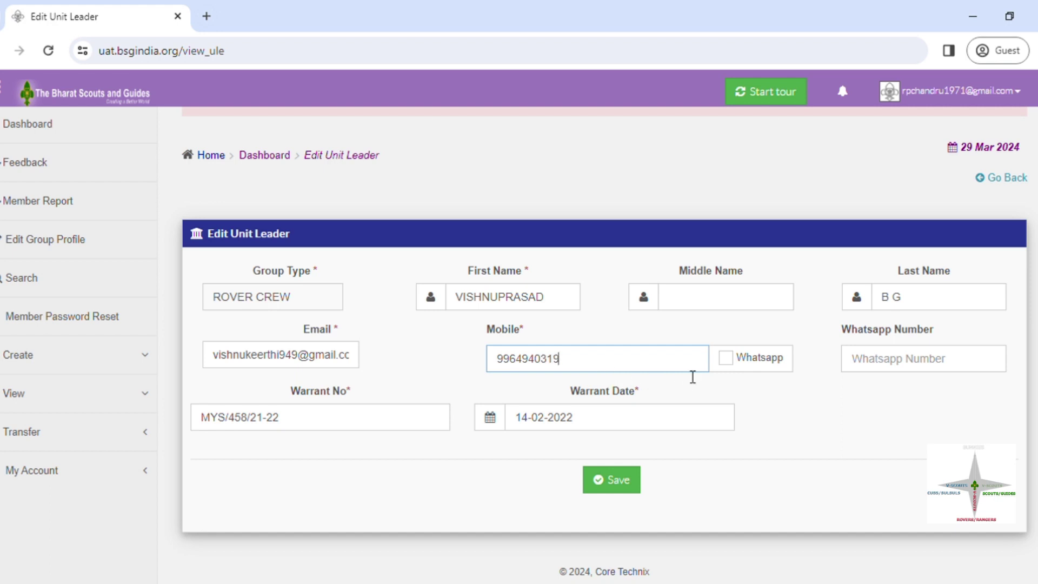
pyautogui.click(743, 360)
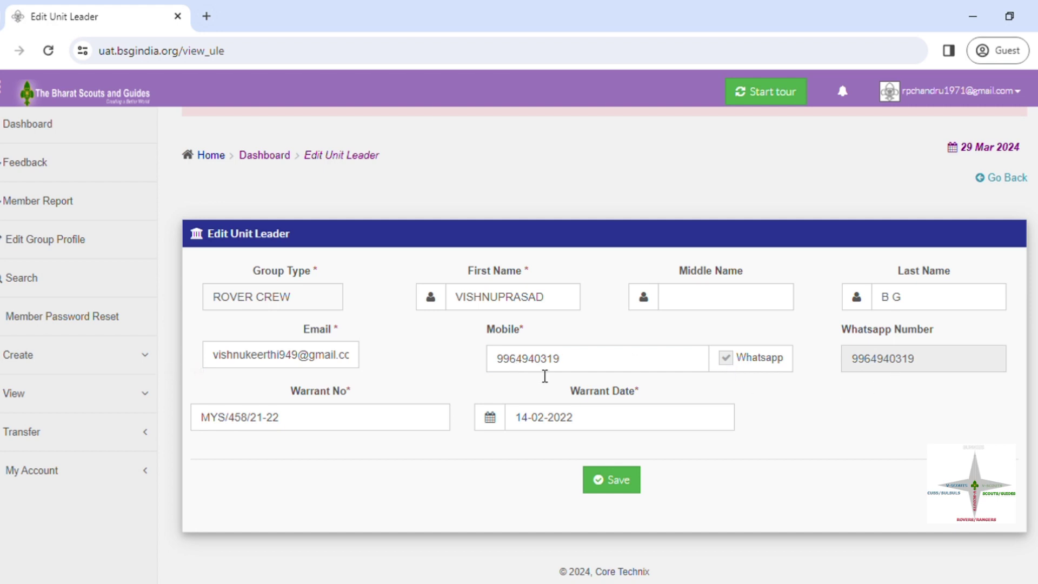
pyautogui.click(621, 483)
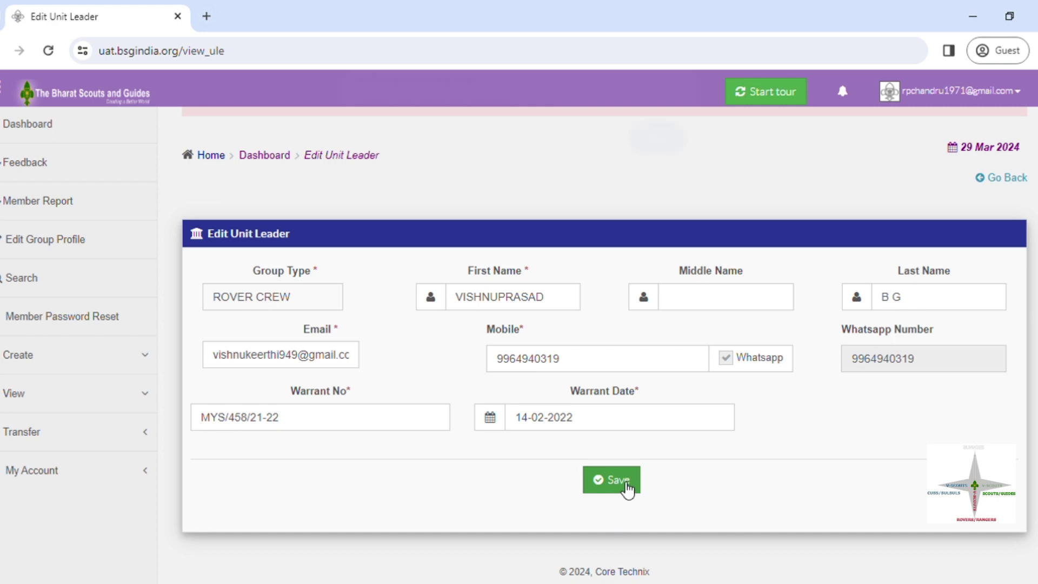
pyautogui.click(628, 490)
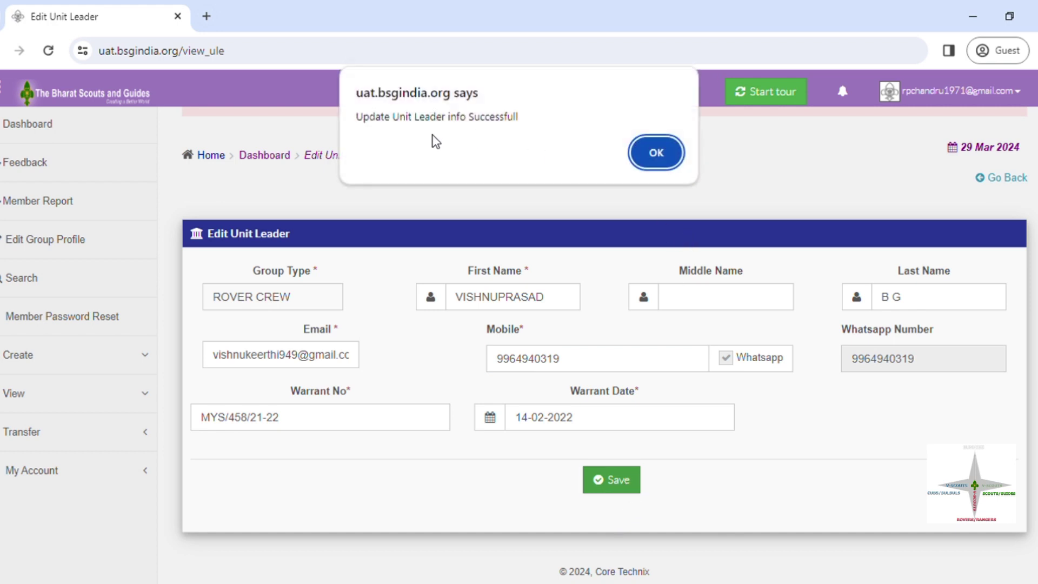
pyautogui.click(650, 156)
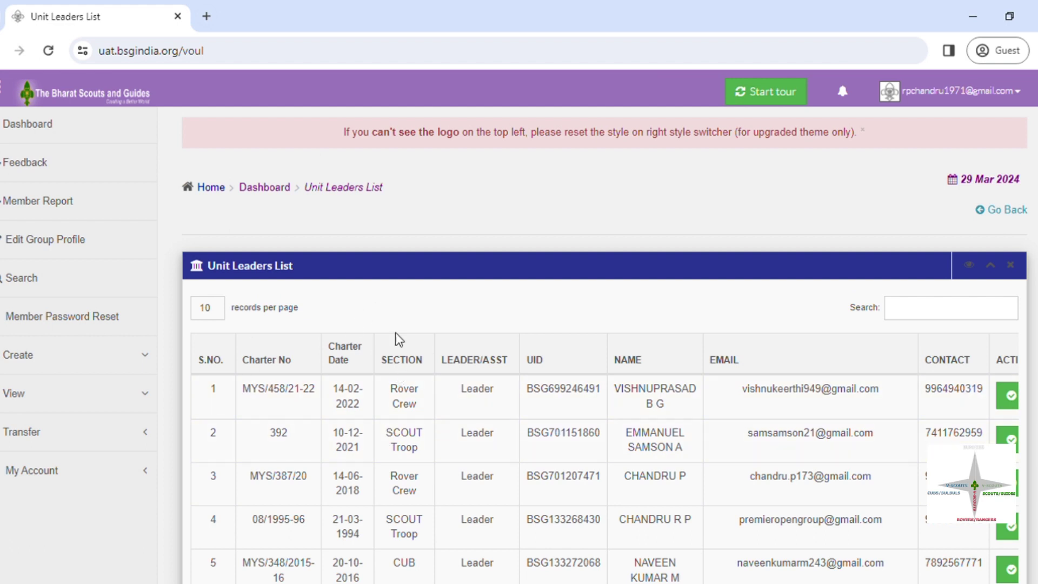
# Step: Open View > Member List and scroll through the group's Active members
pyautogui.click(88, 406)
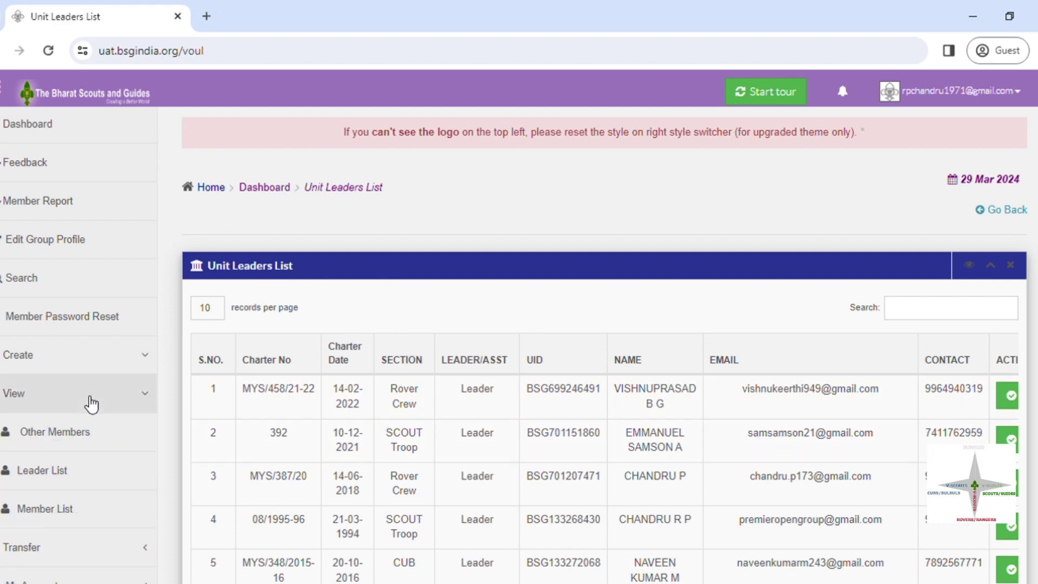
pyautogui.click(63, 517)
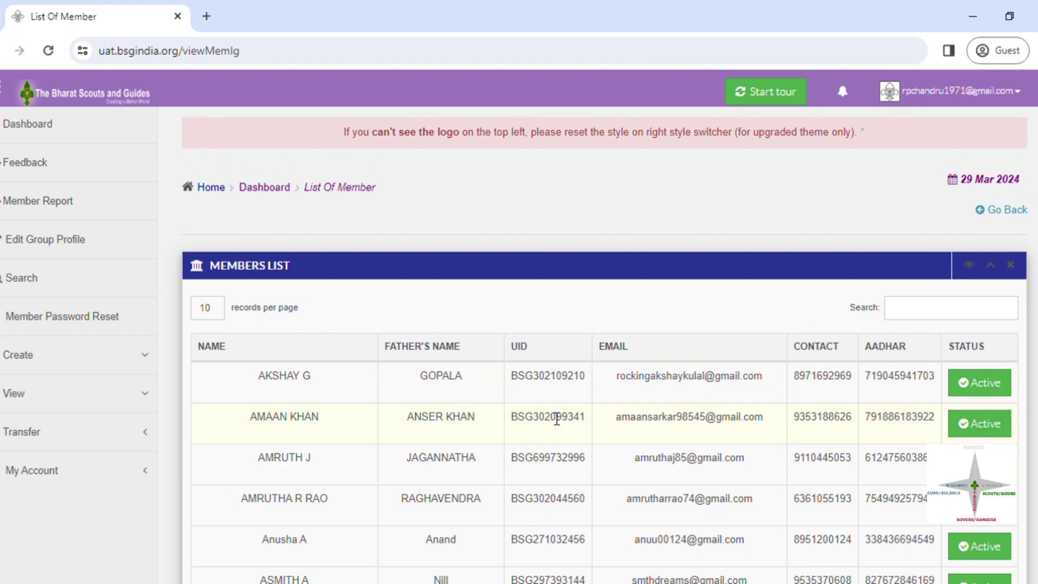
pyautogui.scroll(-1, 557, 419)
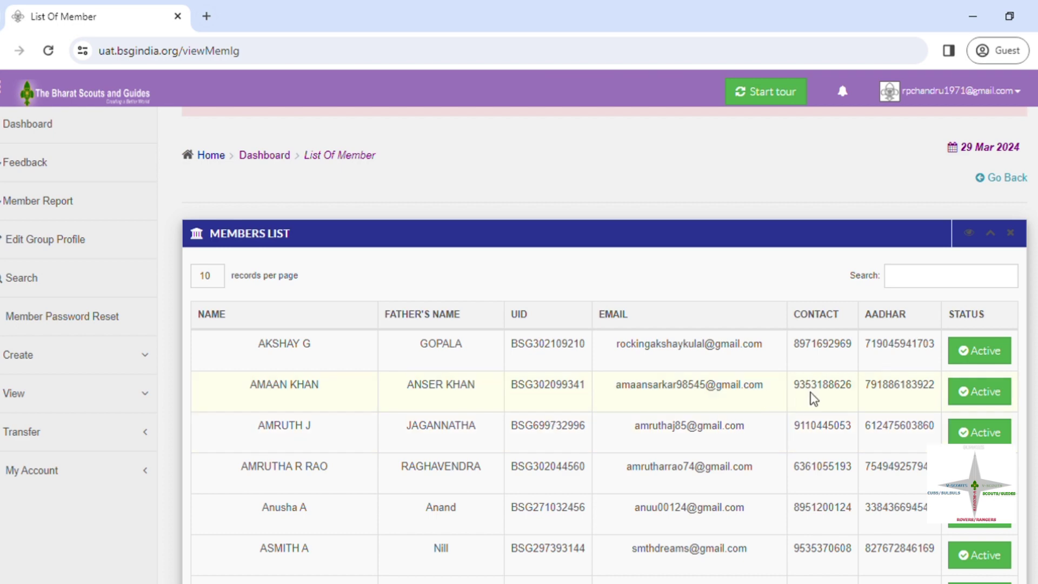
pyautogui.scroll(-3, 605, 345)
pyautogui.scroll(3, 605, 344)
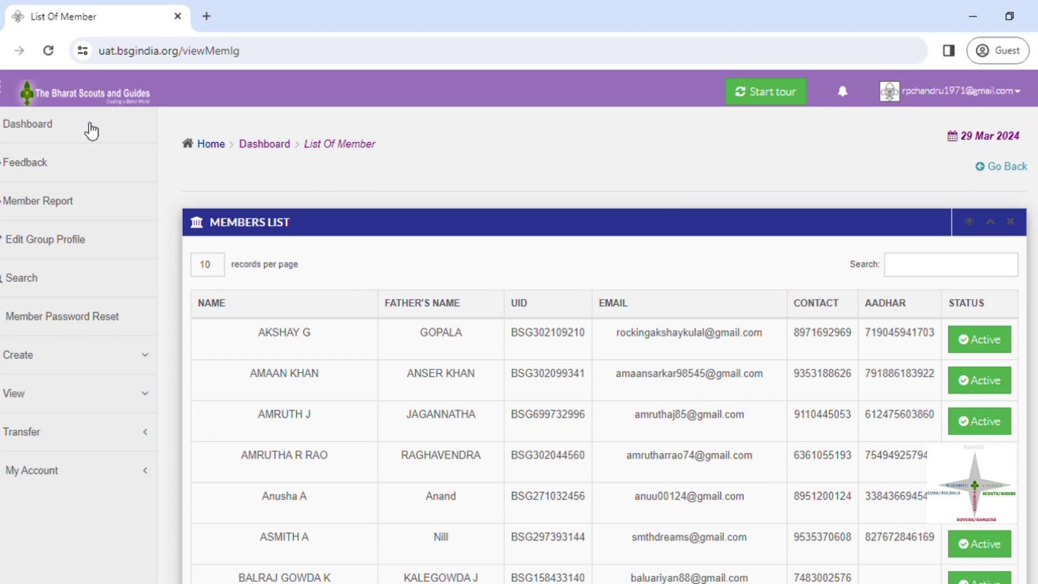
# Step: Expand the Transfer menu options and open the Sectional Transfer page
pyautogui.click(130, 372)
pyautogui.click(130, 371)
pyautogui.click(128, 397)
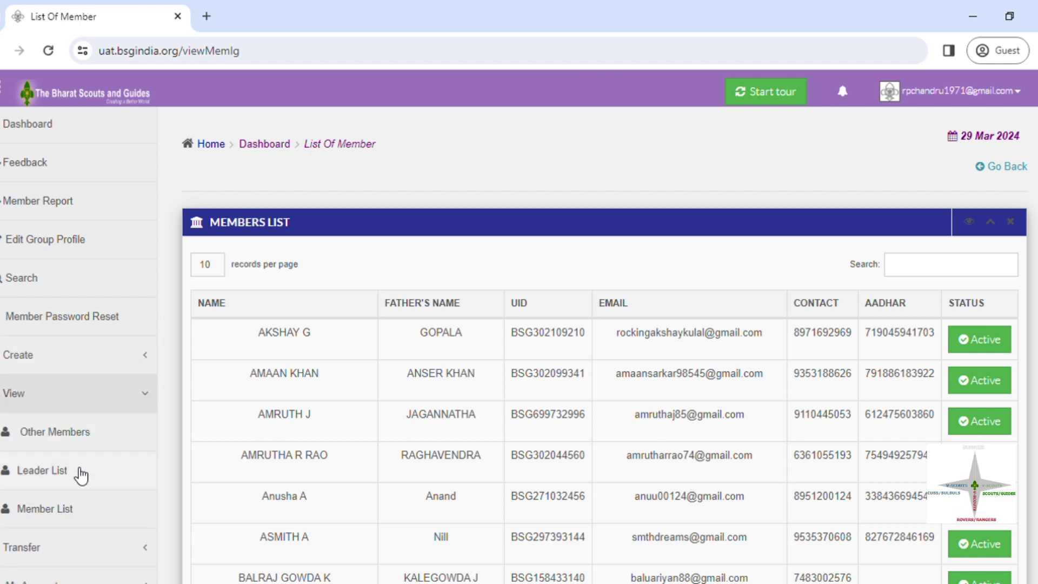
pyautogui.click(145, 401)
pyautogui.click(110, 437)
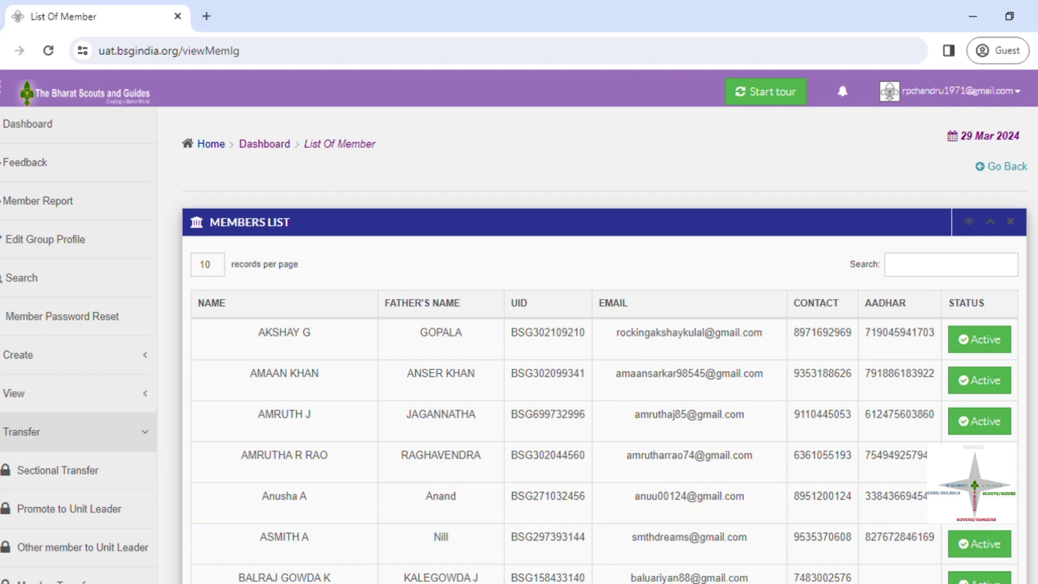
pyautogui.scroll(-3, 604, 345)
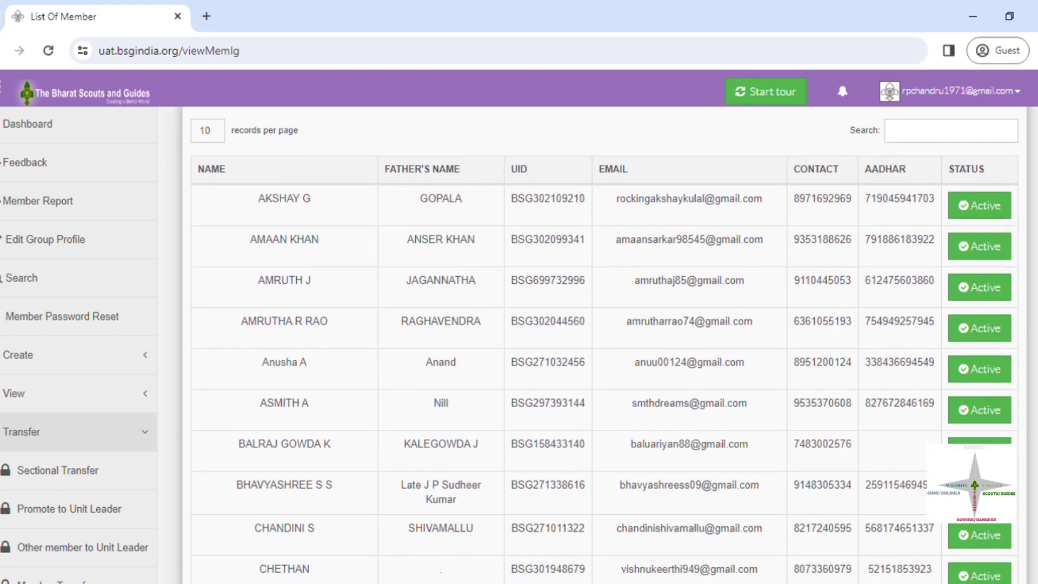
pyautogui.scroll(-3, 304, 461)
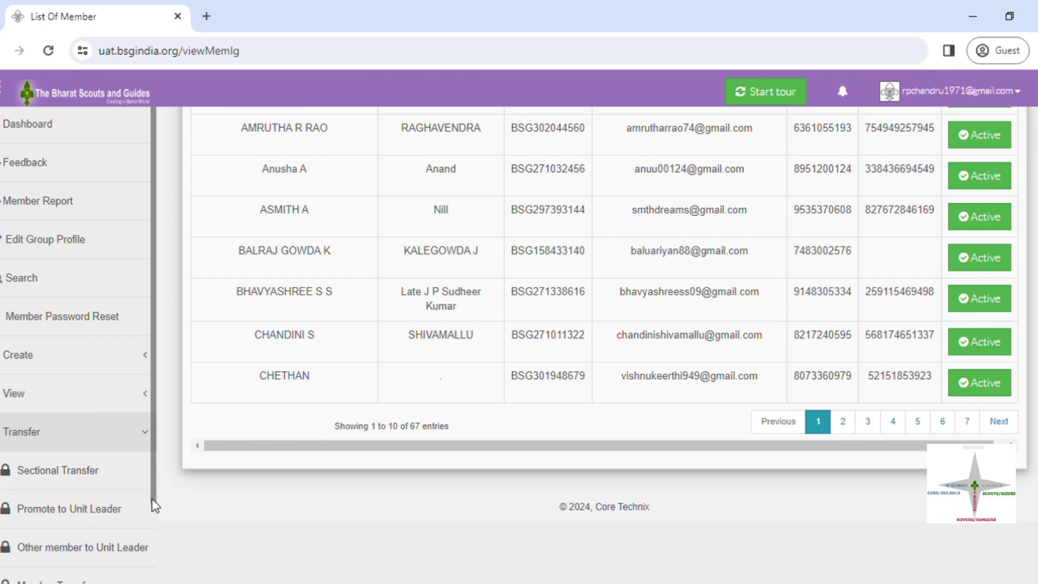
pyautogui.scroll(-1, 152, 494)
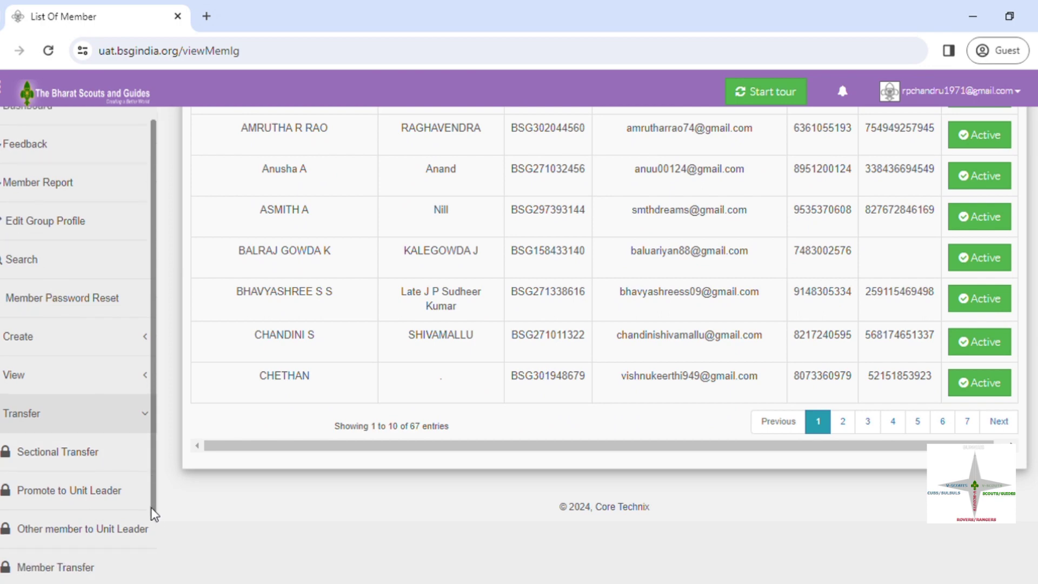
pyautogui.click(114, 466)
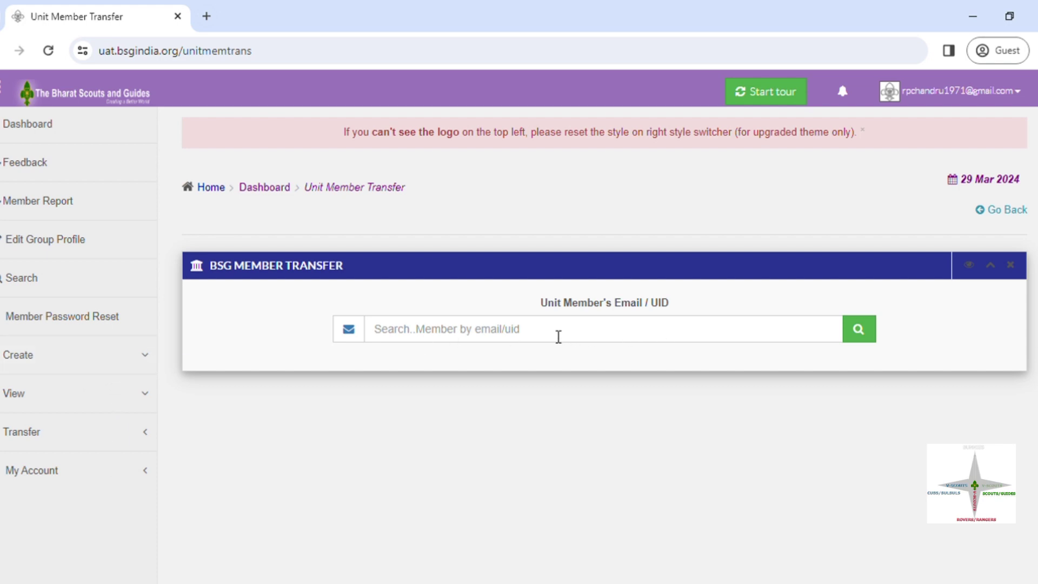
# Step: Reopen Sectional Transfer to reach the Unit Member Transfer search by e-mail or UID
pyautogui.click(130, 435)
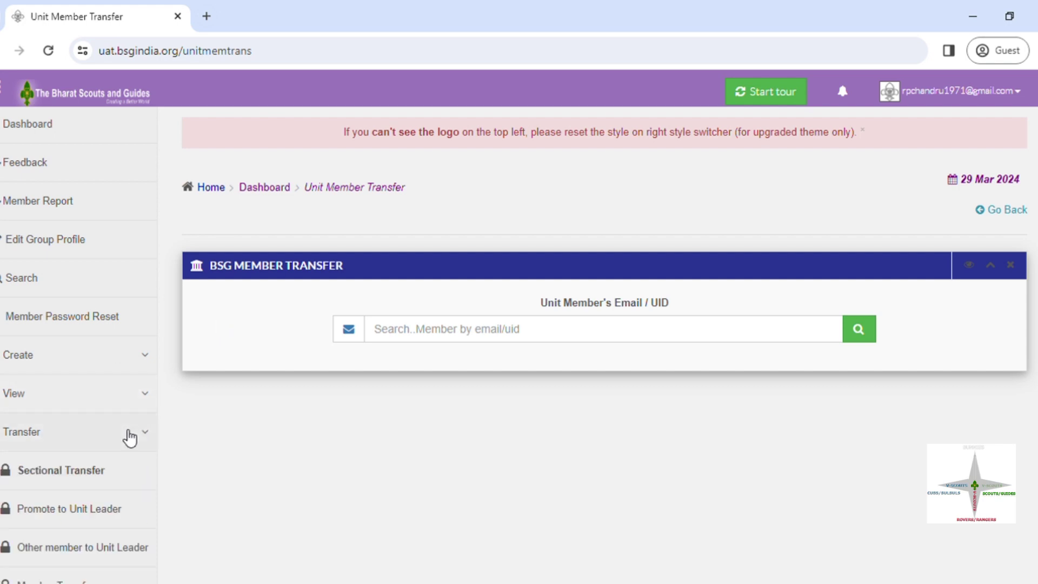
pyautogui.click(124, 479)
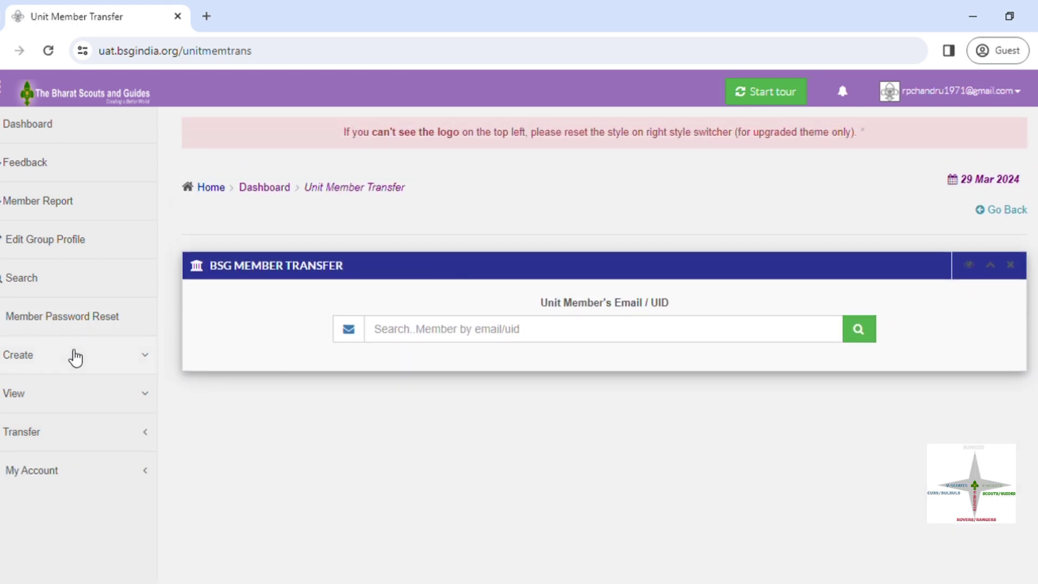
pyautogui.click(89, 400)
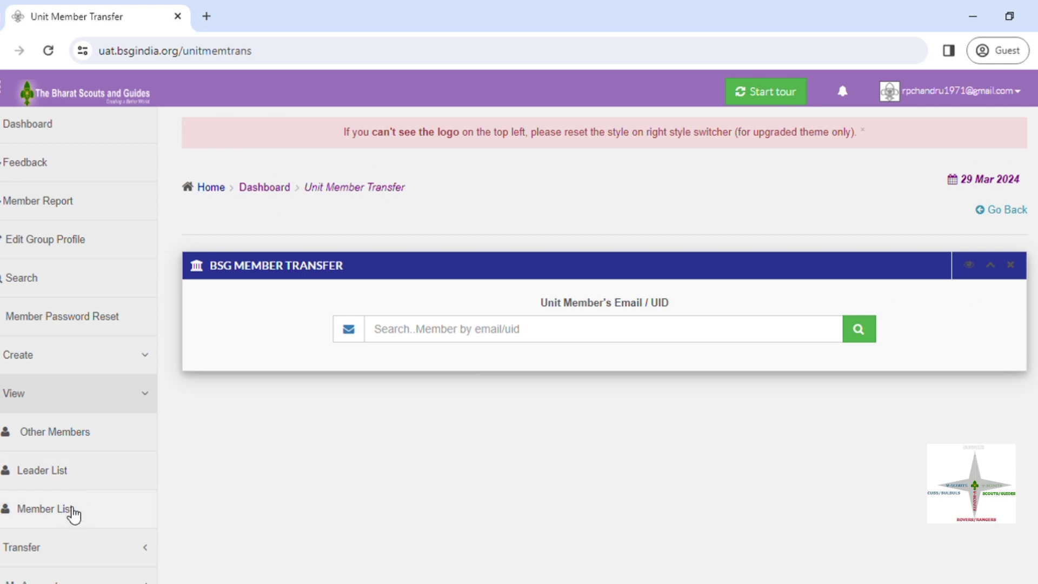
# Step: Go back to the Unit Leaders List and select the Rover Crew leader's UID
pyautogui.click(74, 473)
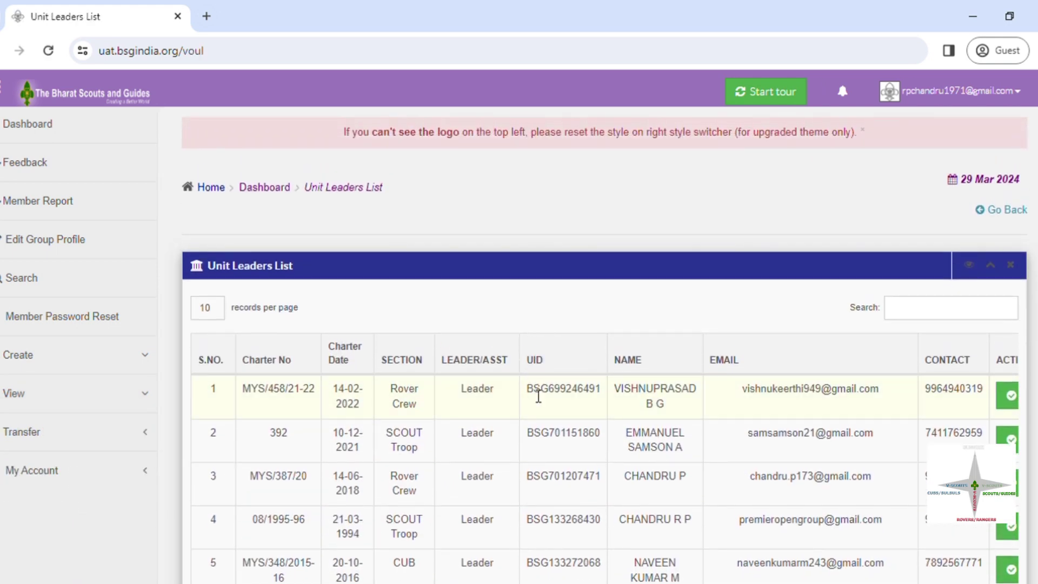
pyautogui.moveTo(534, 392); pyautogui.dragTo(607, 398)
pyautogui.hotkey('ctrl', 'c')
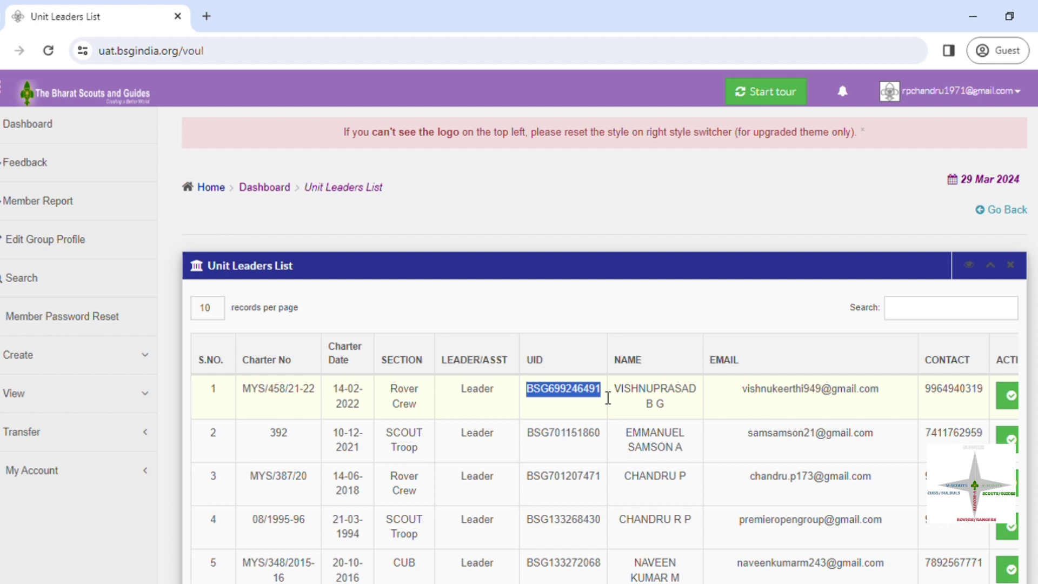
# Step: Search Sectional Transfer for the first leader's pasted UID and dismiss the member-not-found alert
pyautogui.click(76, 437)
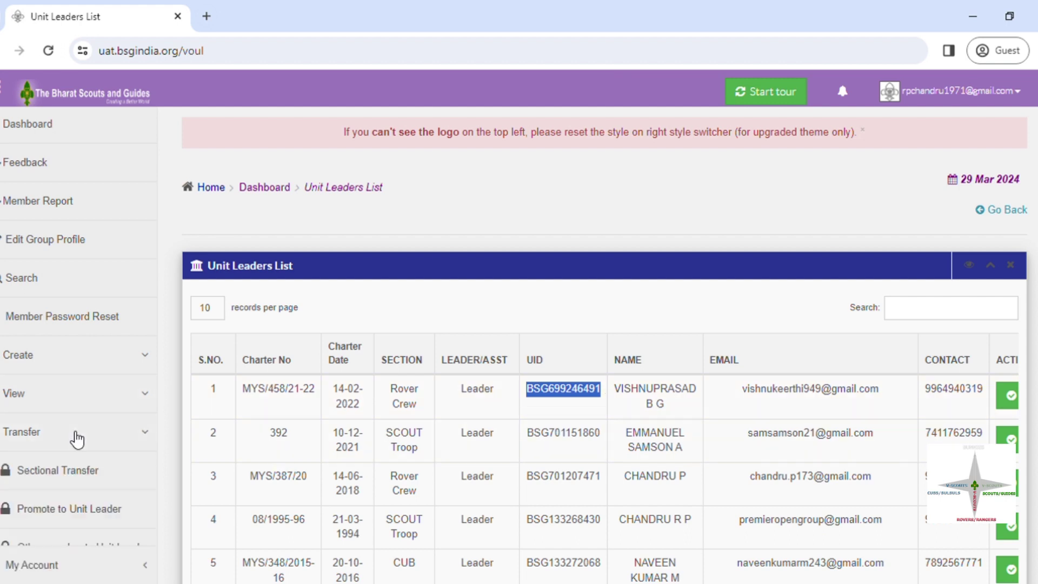
pyautogui.click(94, 474)
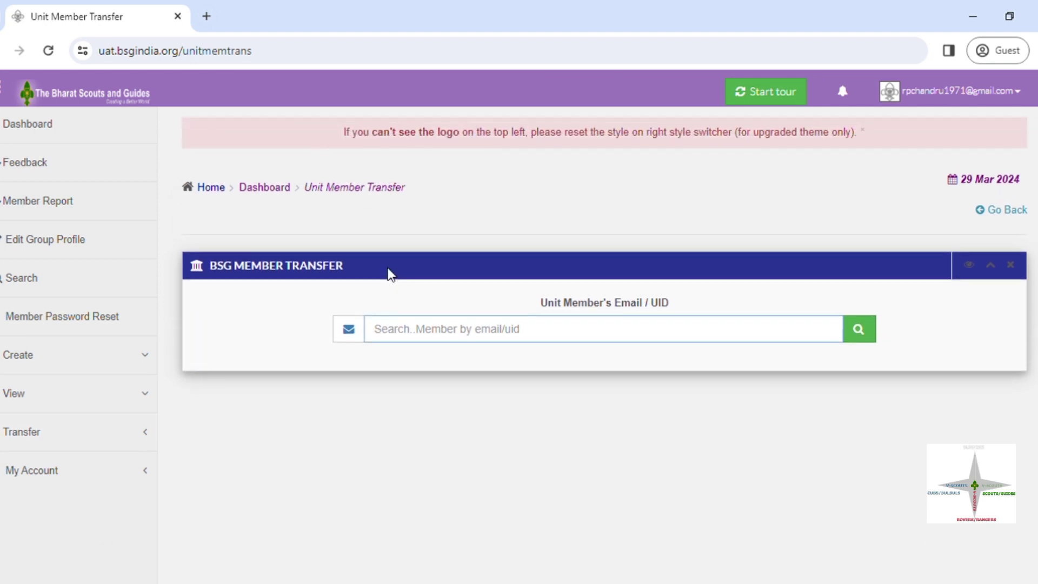
pyautogui.hotkey('ctrl', 'v')
pyautogui.click(862, 331)
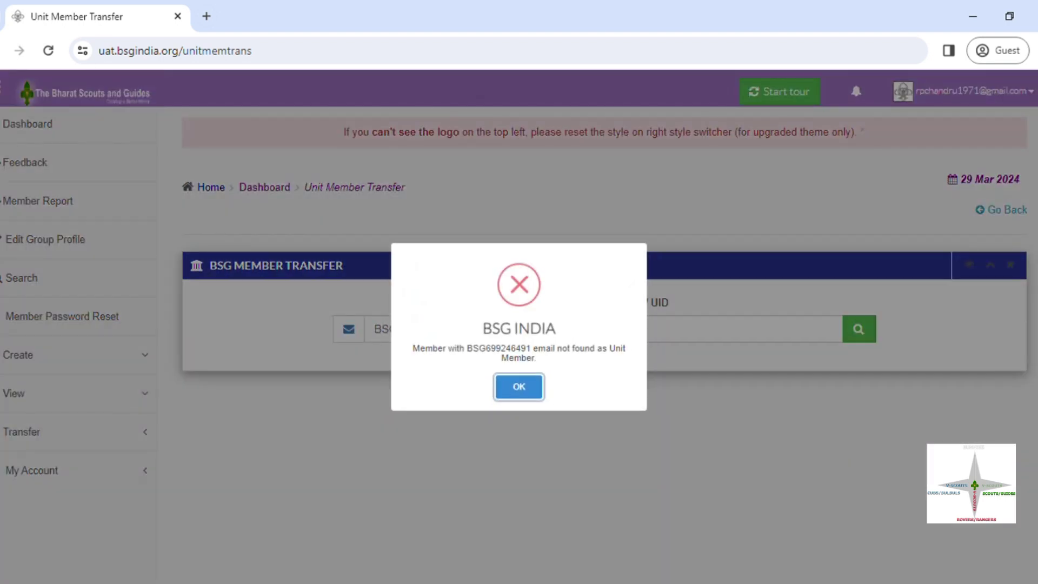
pyautogui.click(536, 388)
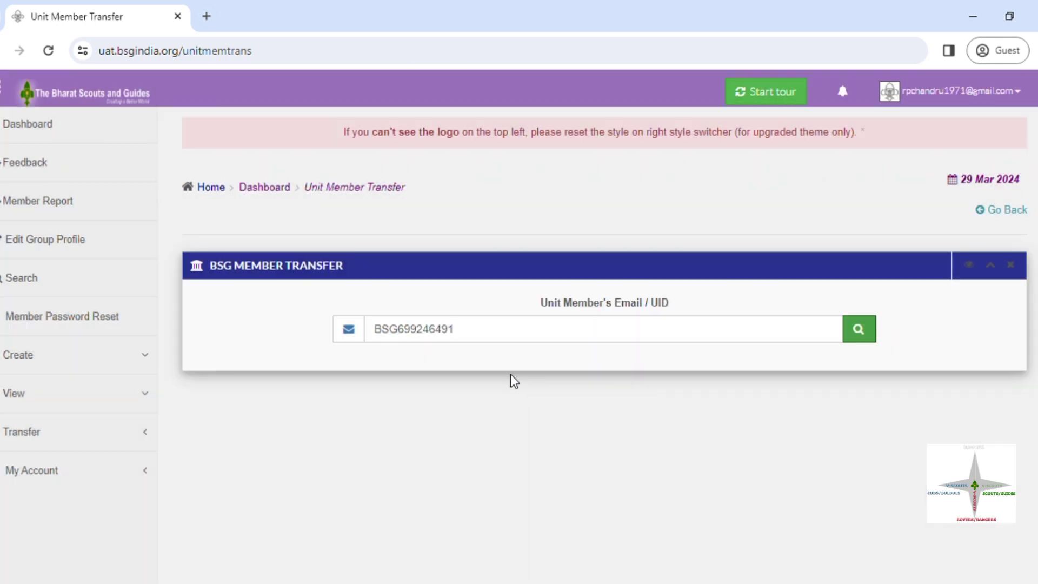
pyautogui.click(470, 331)
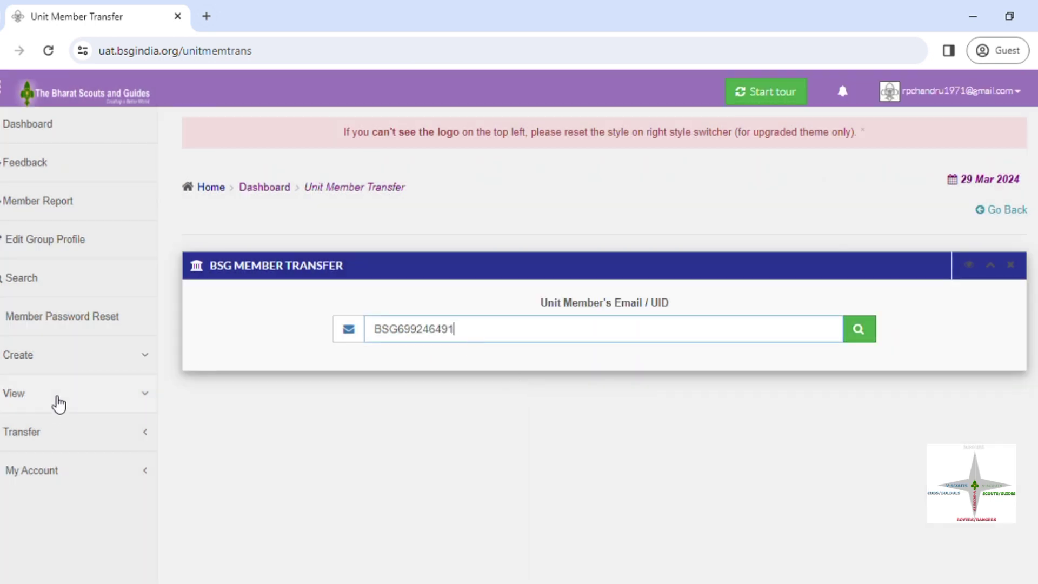
# Step: Go back to the Unit Leaders List from the View menu
pyautogui.click(58, 403)
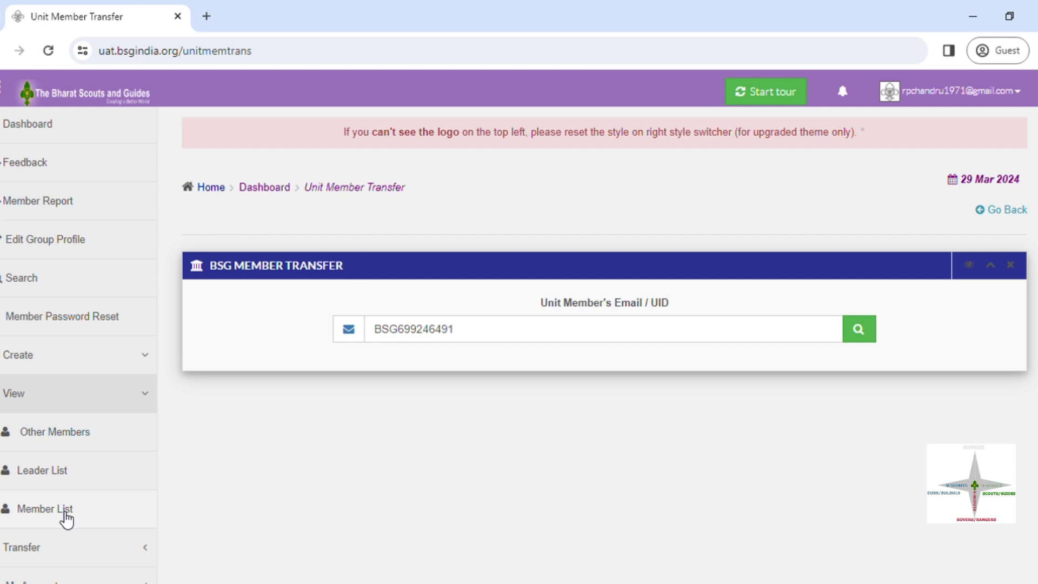
pyautogui.click(69, 547)
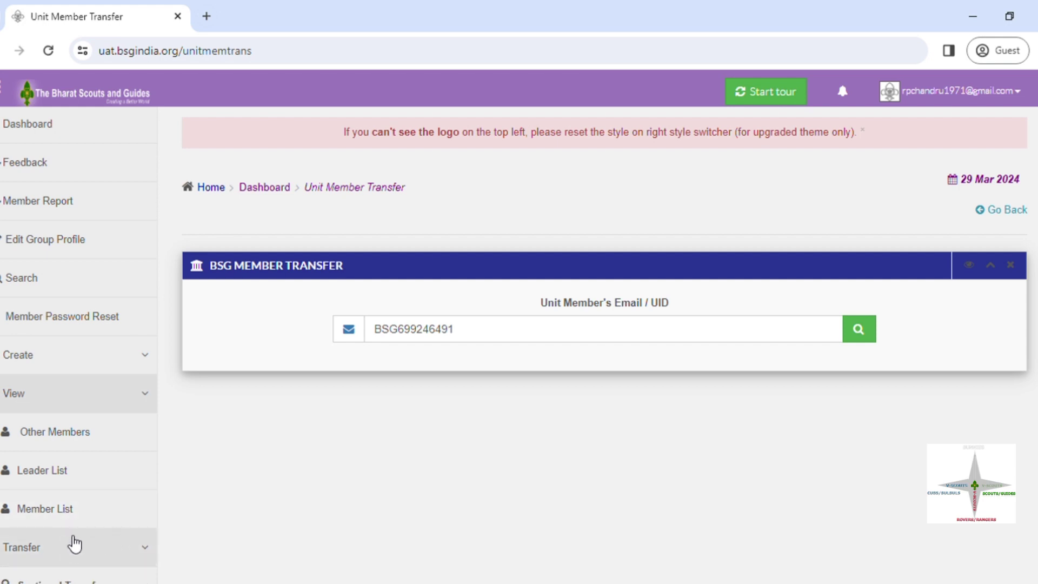
pyautogui.click(68, 546)
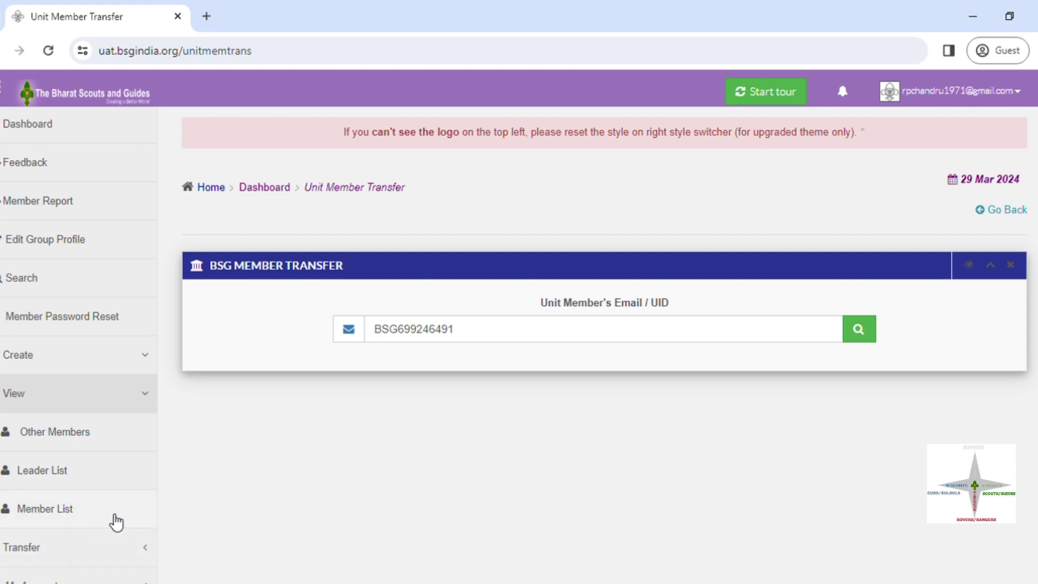
pyautogui.click(85, 546)
pyautogui.scroll(-2, 604, 270)
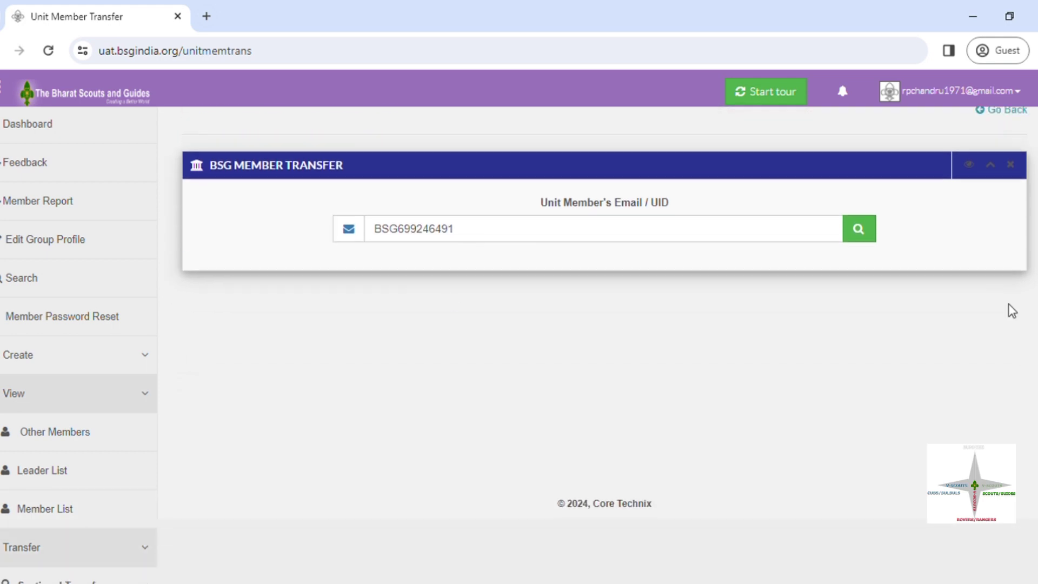
pyautogui.click(67, 478)
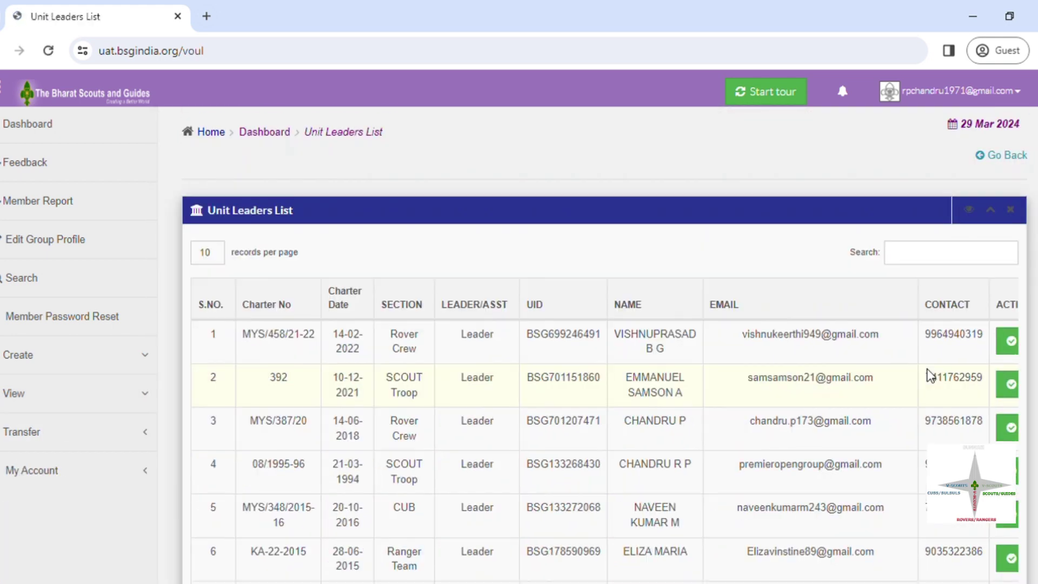
# Step: Copy the Guide Company leader's UID from row 8 and reopen Sectional Transfer
pyautogui.scroll(-4, 929, 373)
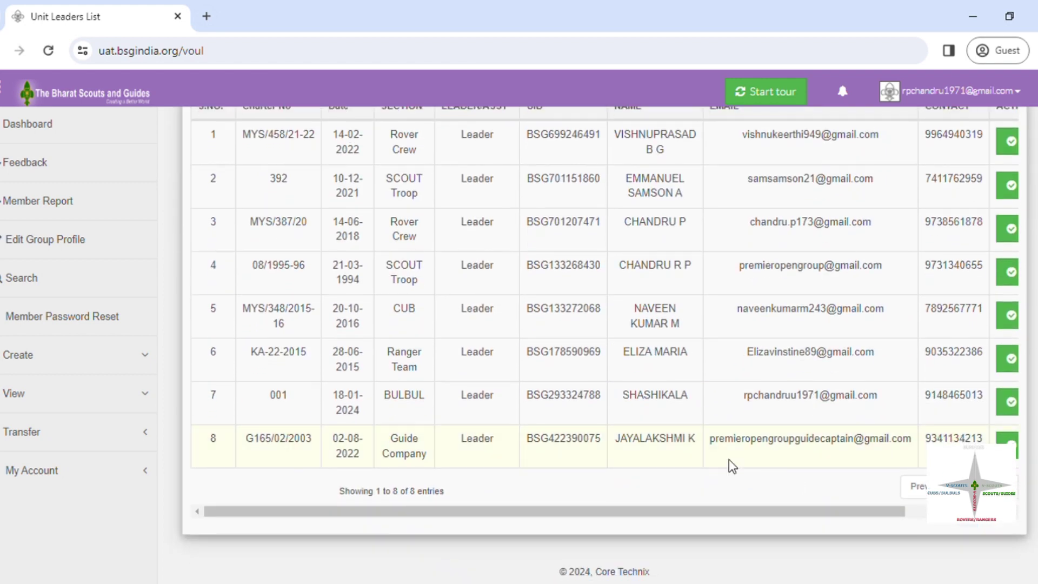
pyautogui.moveTo(528, 445); pyautogui.dragTo(624, 451)
pyautogui.hotkey('ctrl', 'c')
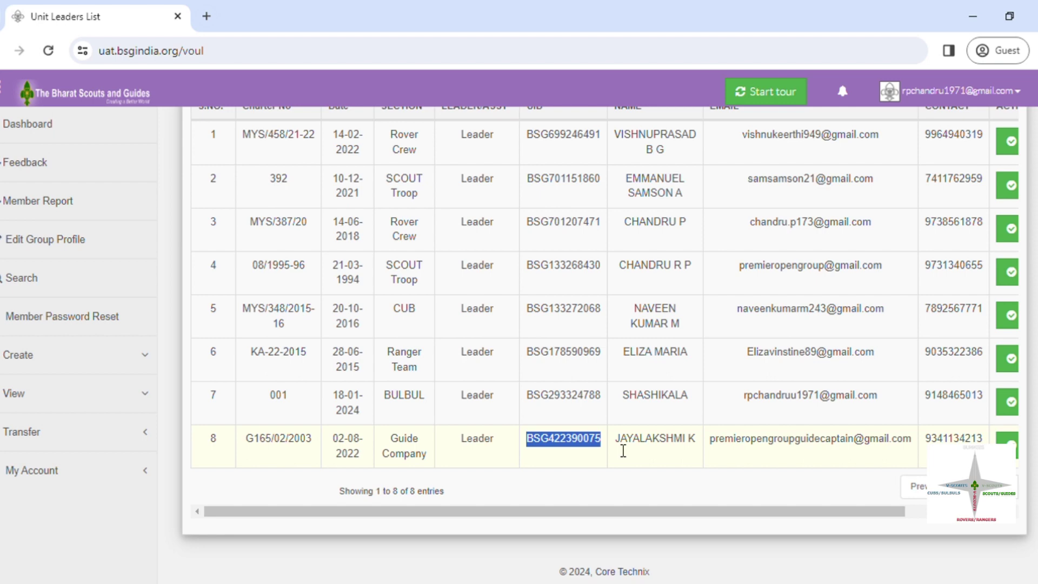
pyautogui.click(52, 432)
pyautogui.click(54, 470)
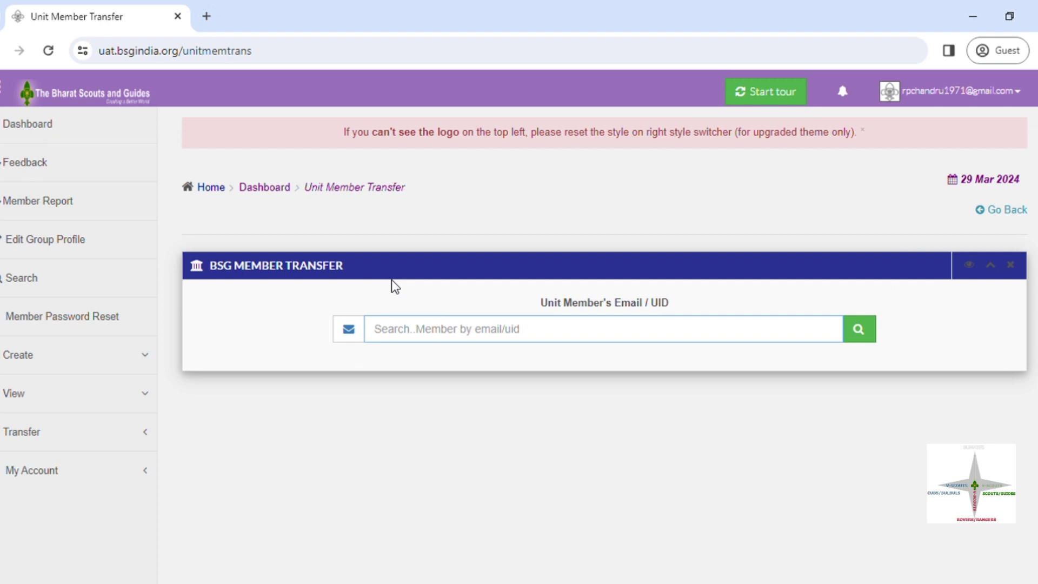
# Step: Search the transfer form for the Guide Company leader's pasted UID and dismiss the not-found alert
pyautogui.hotkey('ctrl', 'v')
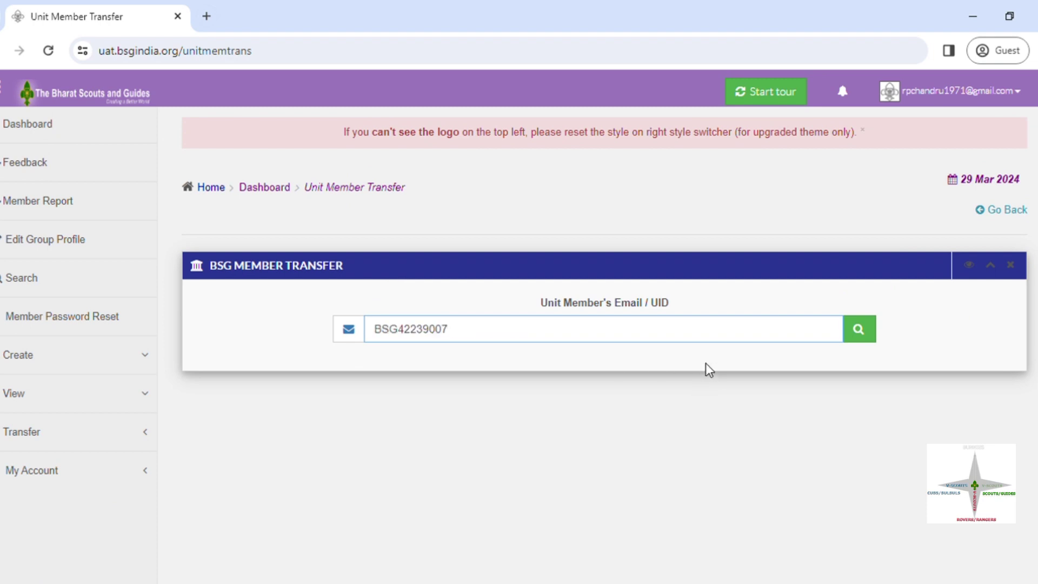
pyautogui.click(858, 341)
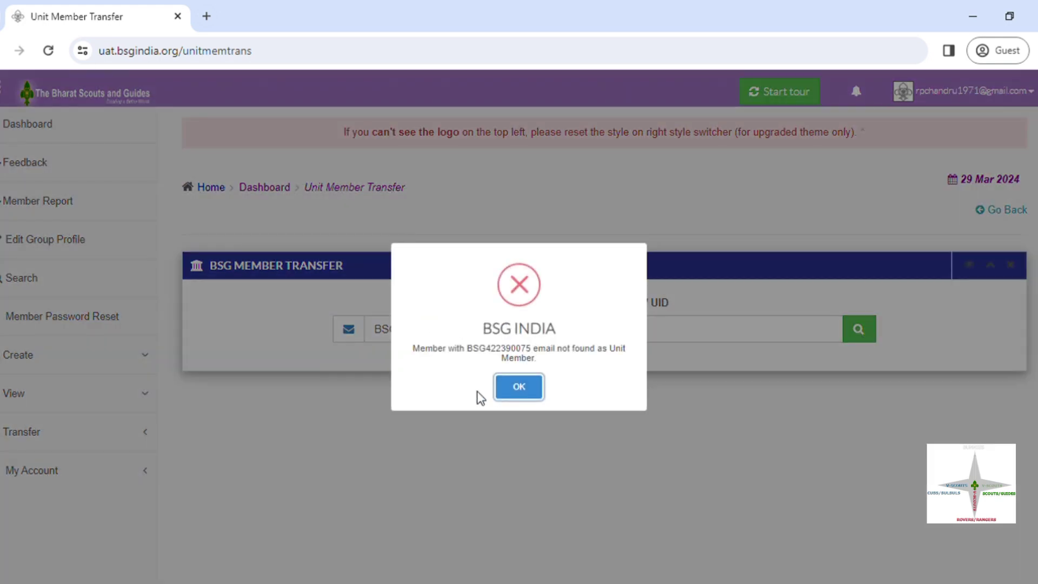
pyautogui.click(520, 385)
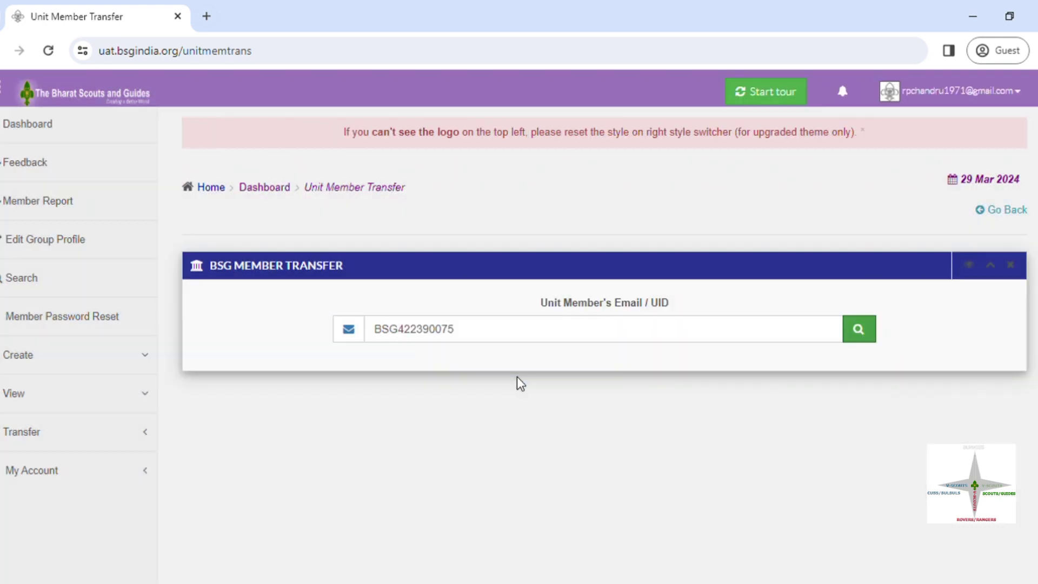
pyautogui.click(48, 445)
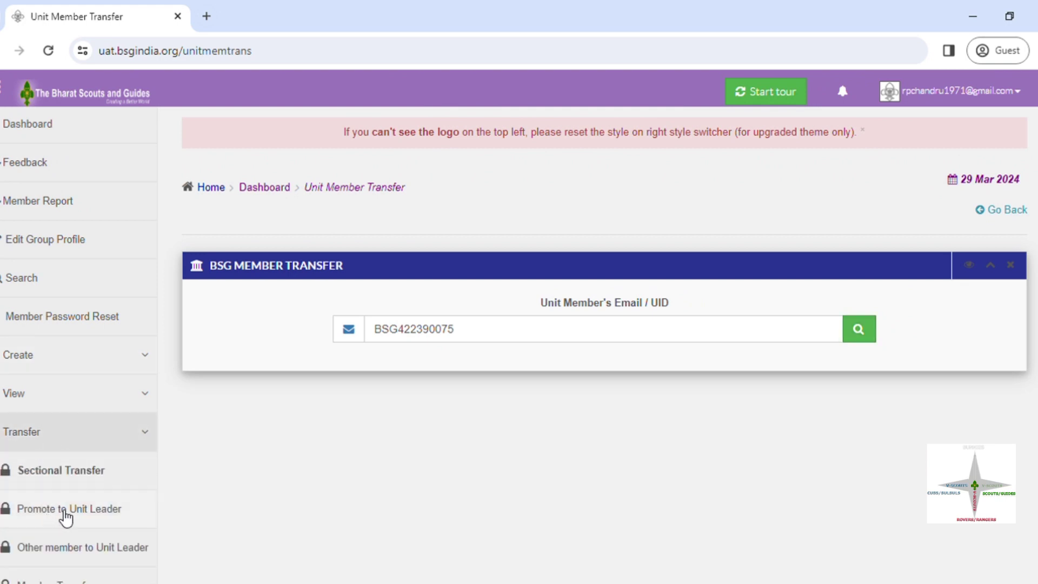
pyautogui.scroll(-2, 172, 511)
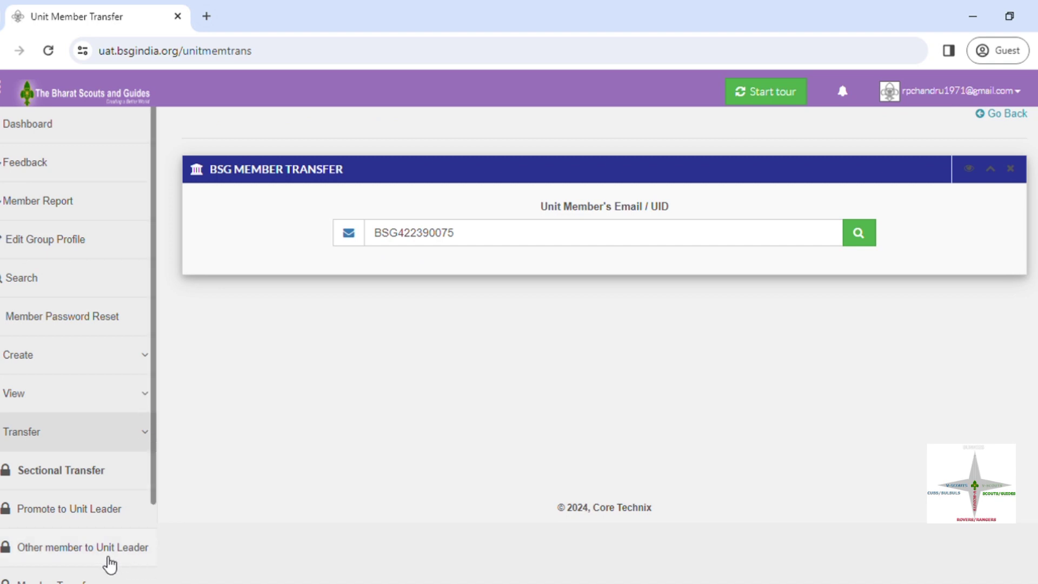
# Step: Open and scroll through the Promote to Unit Leader page
pyautogui.click(161, 519)
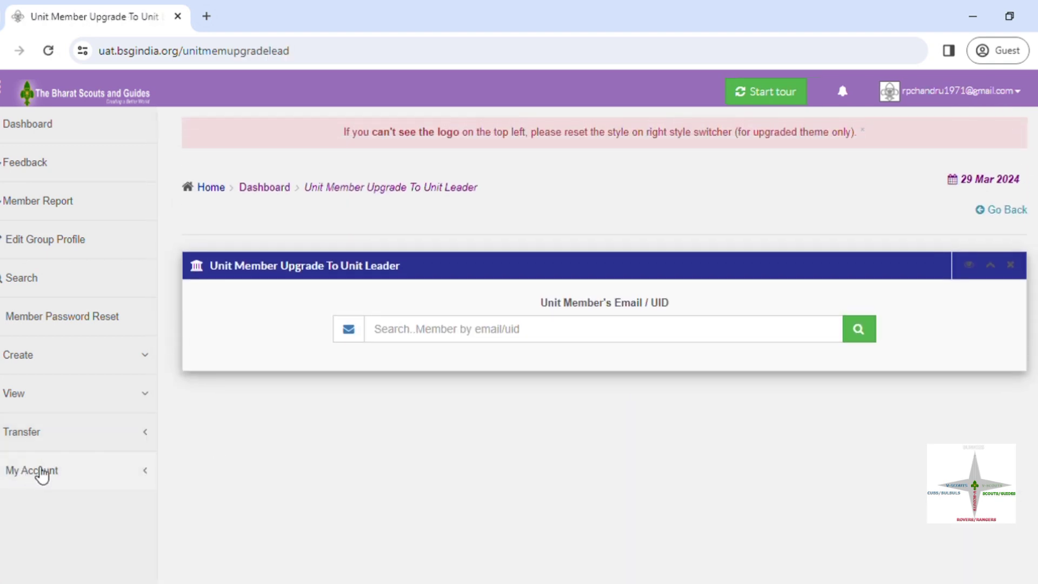
pyautogui.click(39, 449)
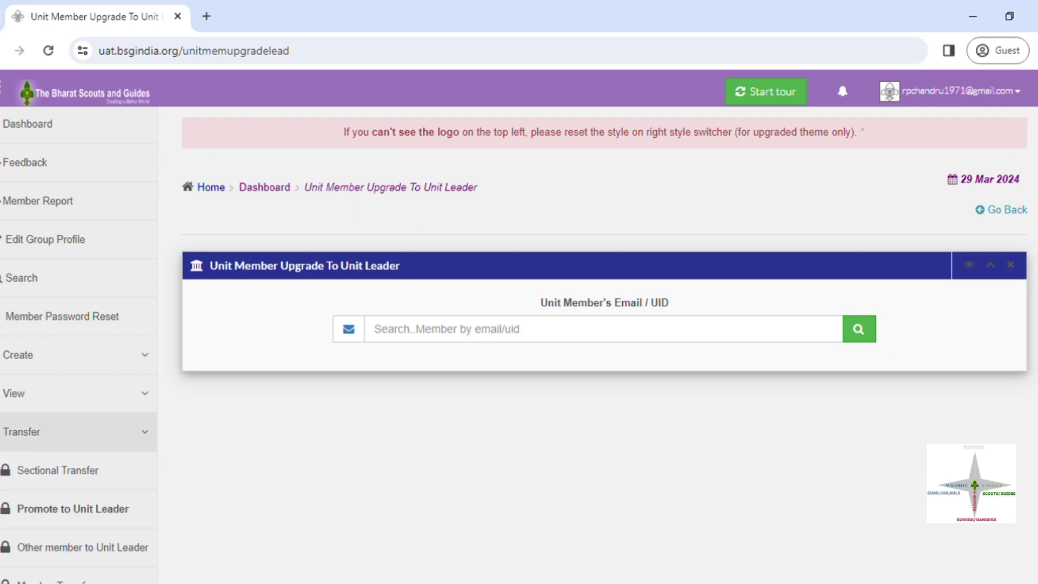
pyautogui.scroll(-3, 604, 307)
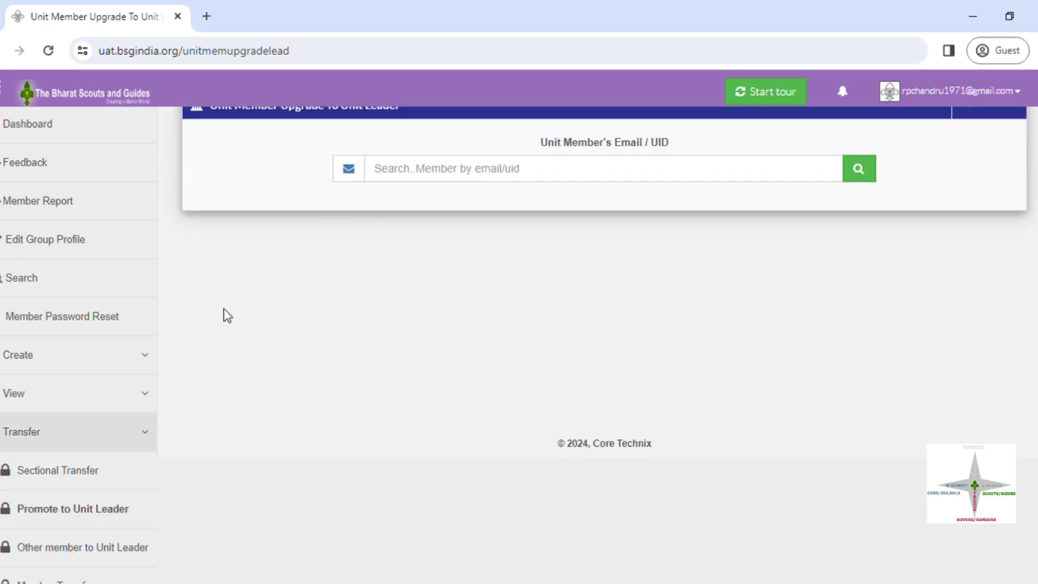
pyautogui.hotkey('ctrl', 'a')
pyautogui.click(274, 353)
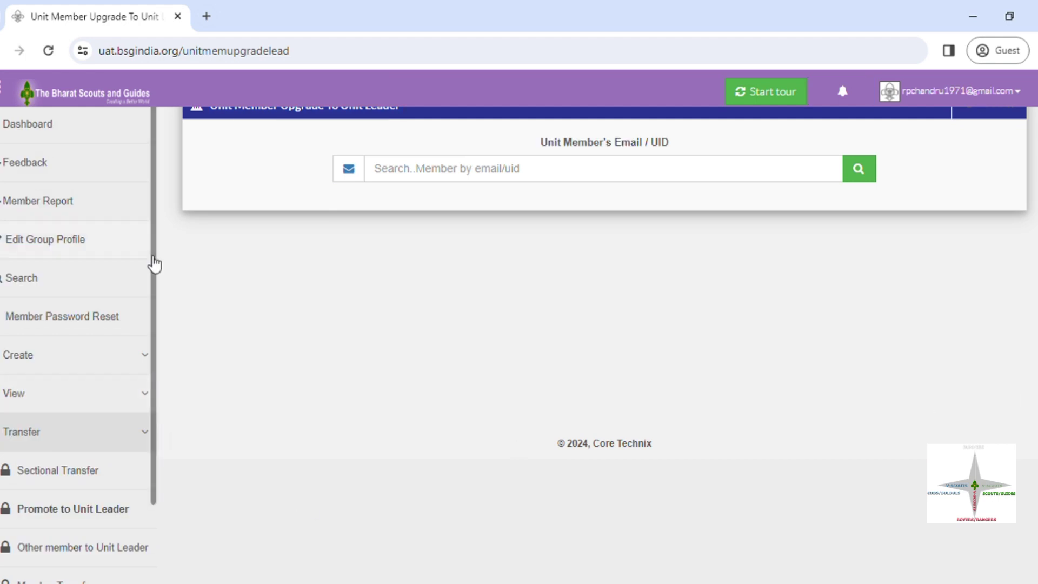
# Step: Visit the Member Transfer page, then open PREMIER SCOUT GROUP's profile for editing
pyautogui.scroll(-3, 153, 303)
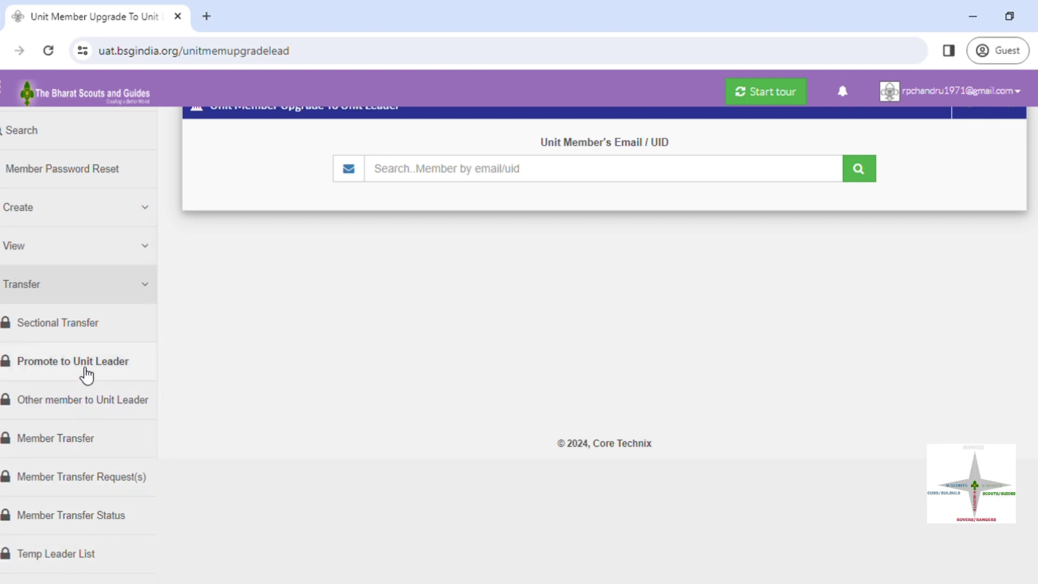
pyautogui.click(77, 453)
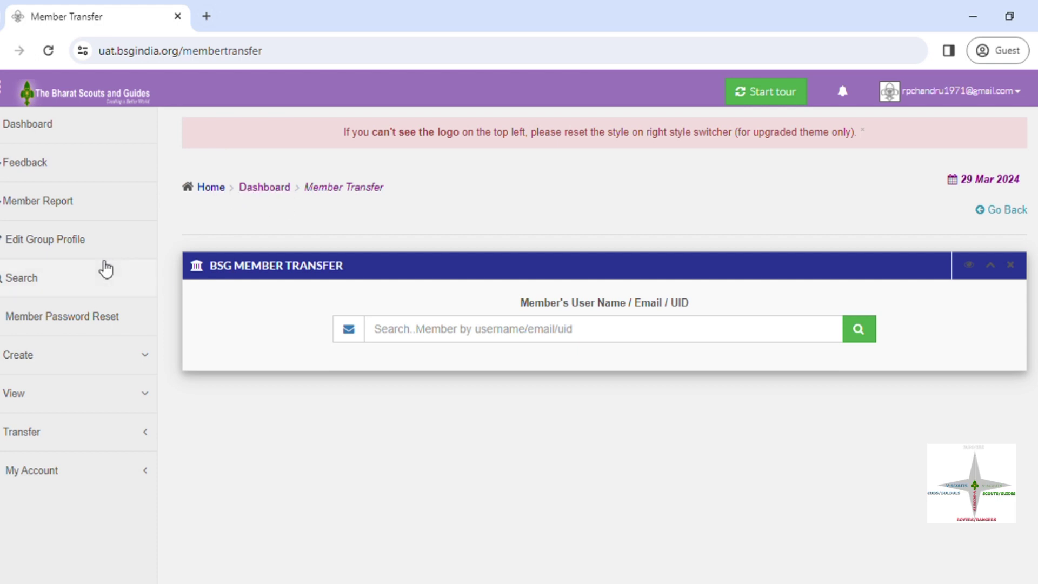
pyautogui.click(78, 246)
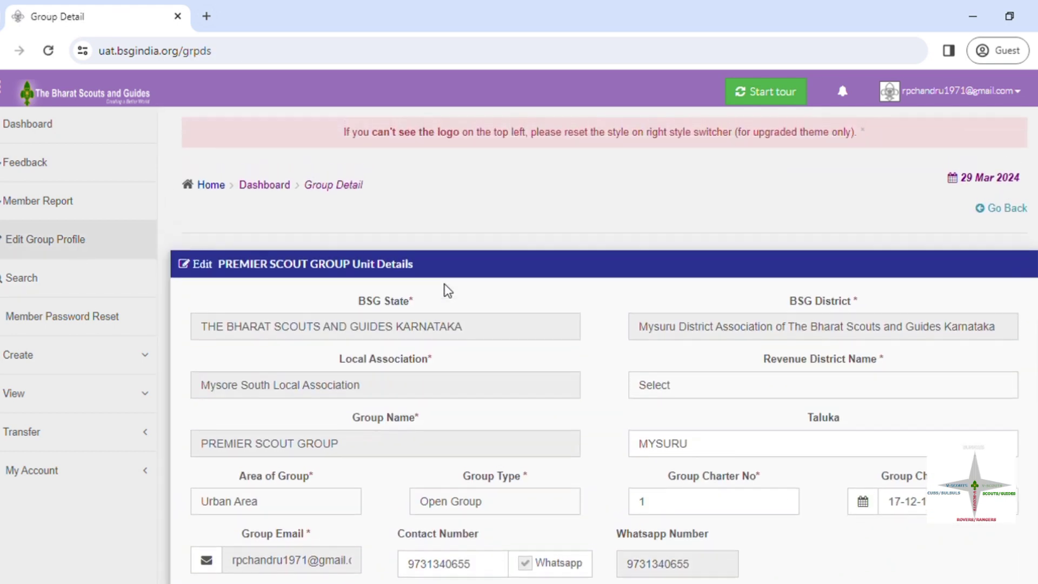
# Step: Scroll the PREMIER SCOUT GROUP profile, return to the Dashboard, and open the account menu
pyautogui.scroll(-8, 605, 346)
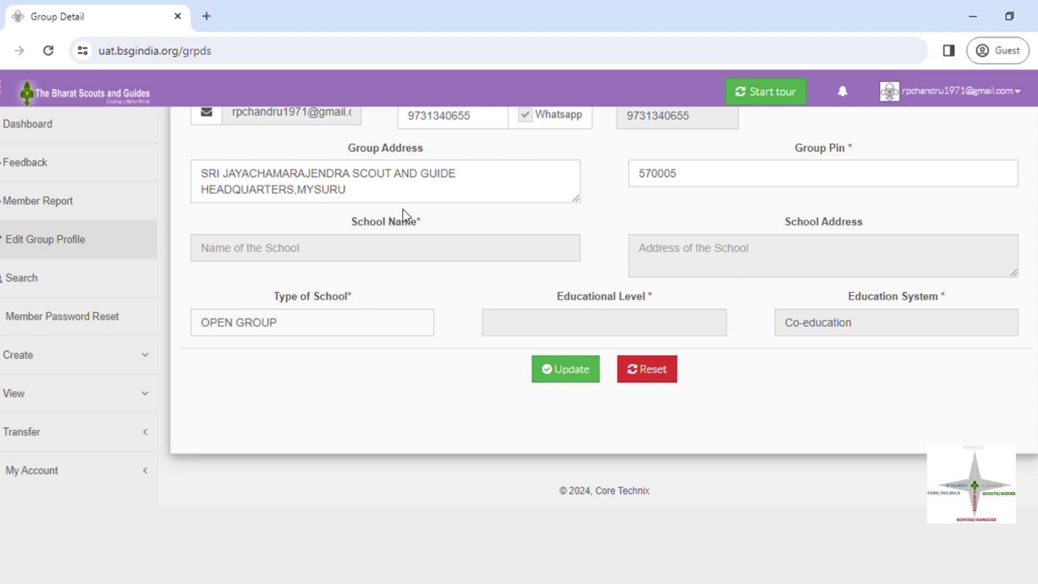
pyautogui.click(73, 129)
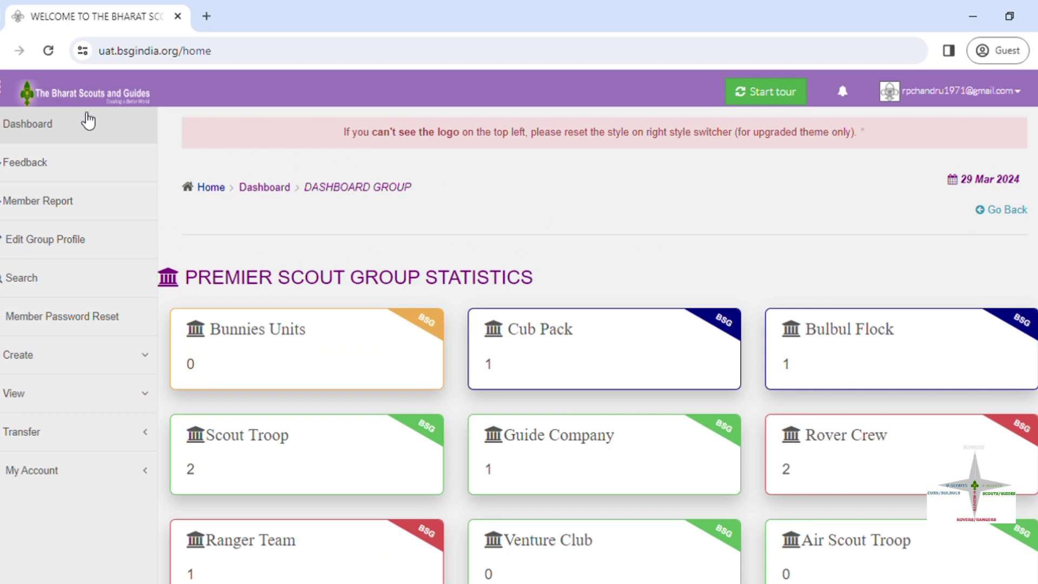
pyautogui.click(914, 101)
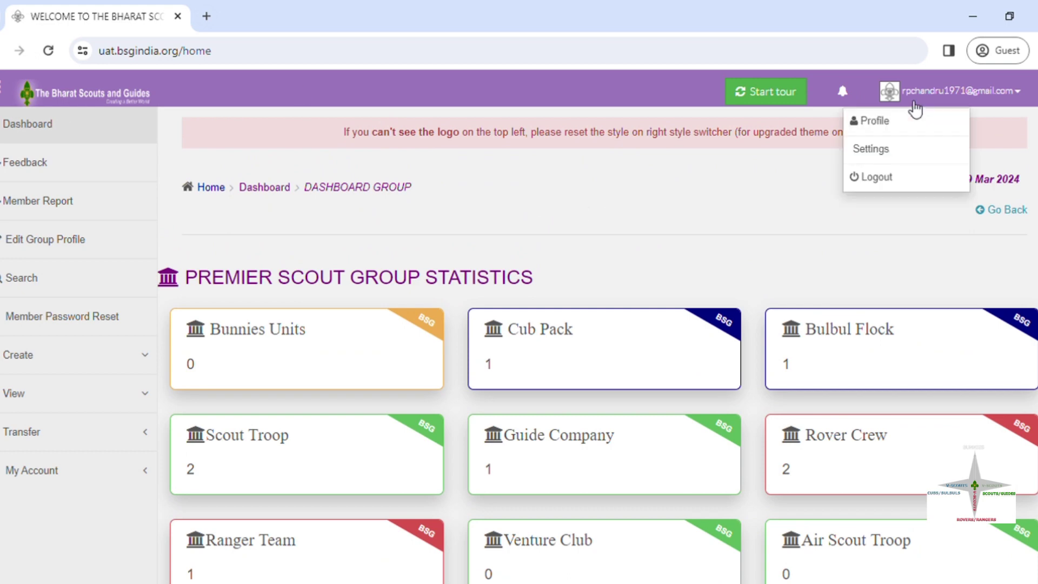